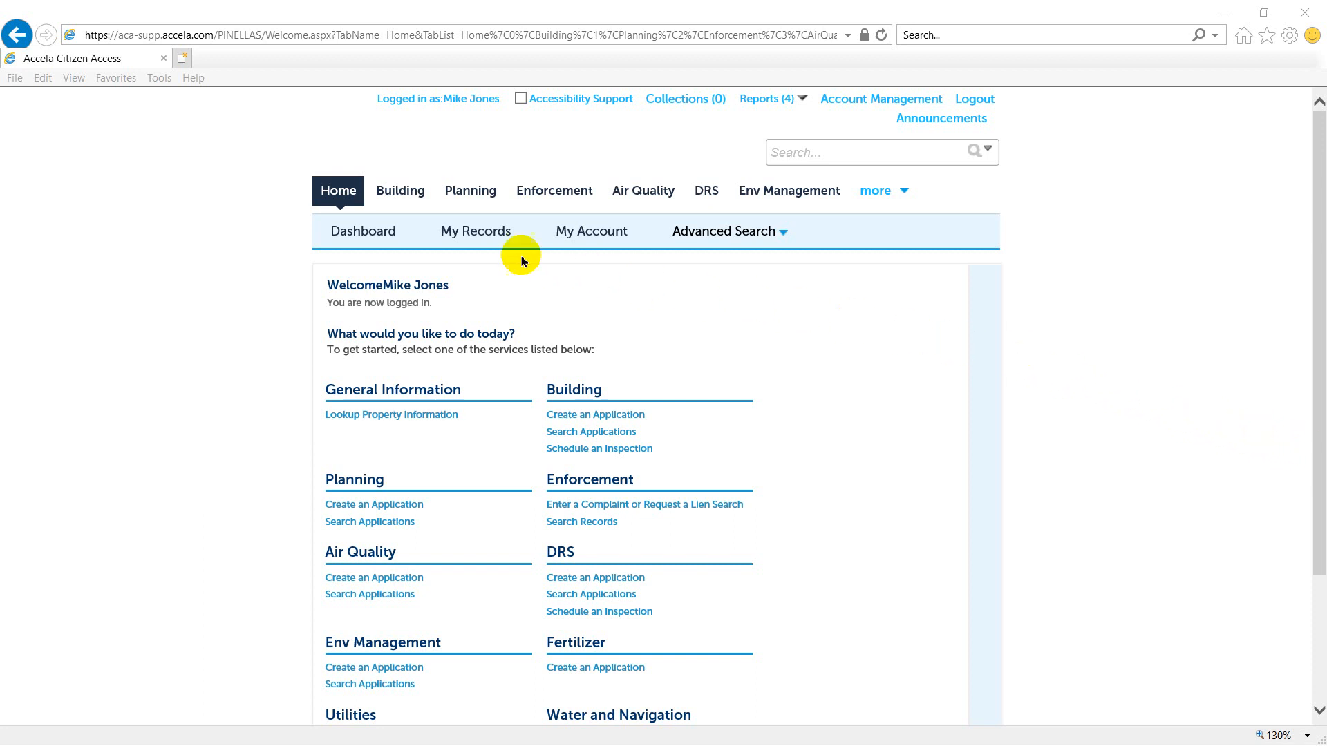
# - Start a new application in the Building module and accept the general disclaimer
pyautogui.click(389, 197)
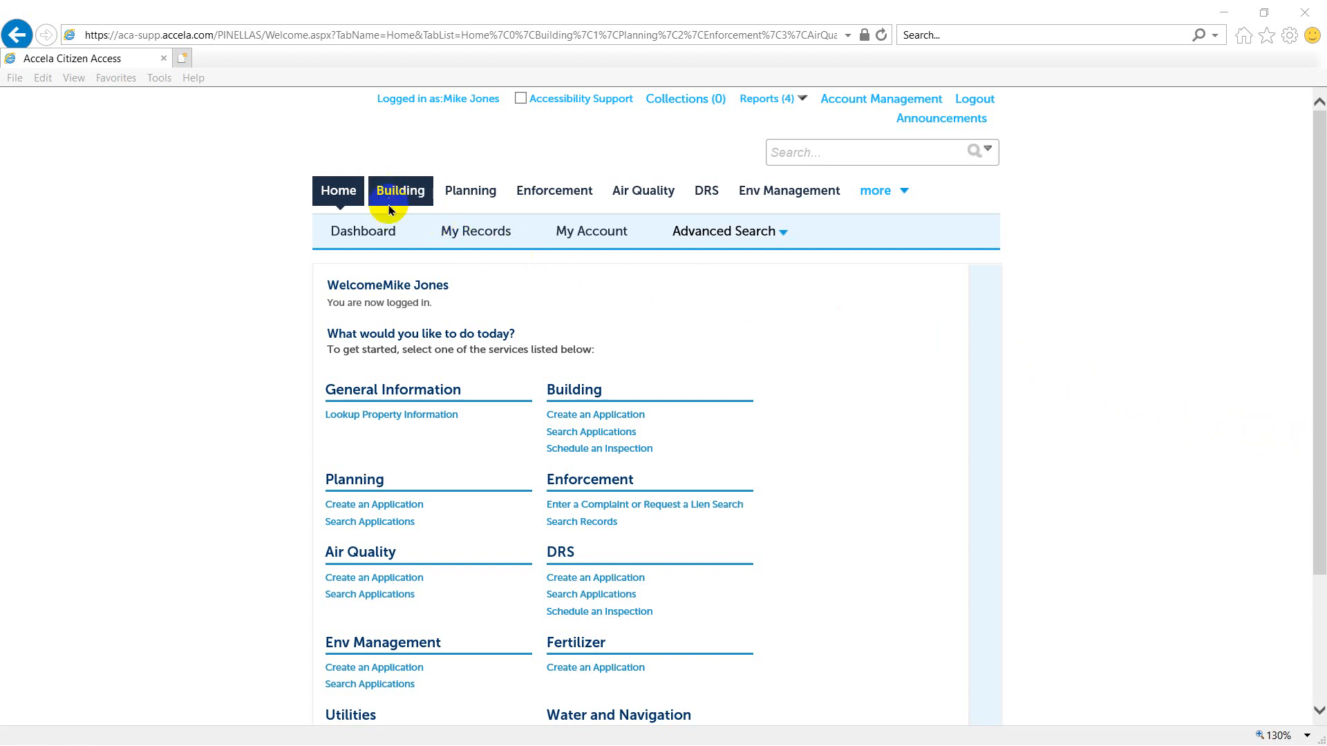
pyautogui.click(602, 417)
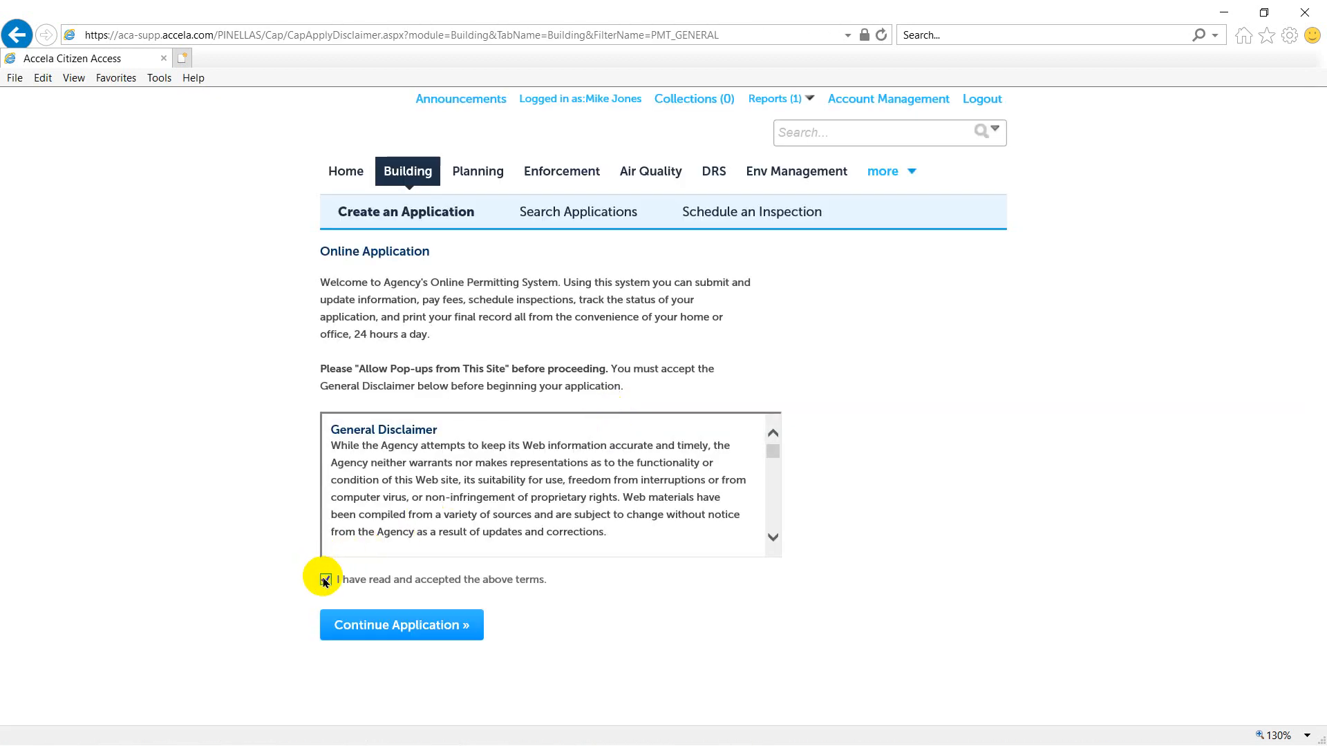
pyautogui.click(450, 626)
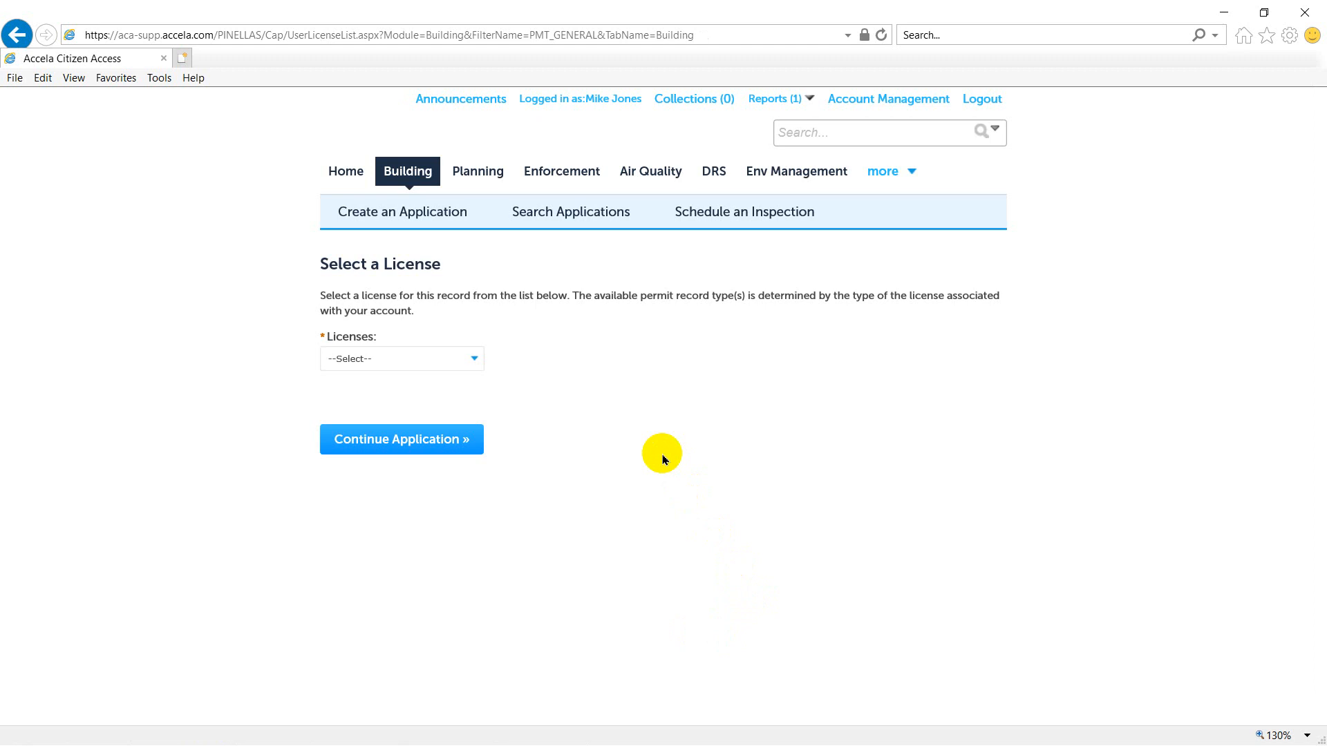
# - Choose the Building Contractor license for the record and continue to the site location information
pyautogui.click(467, 360)
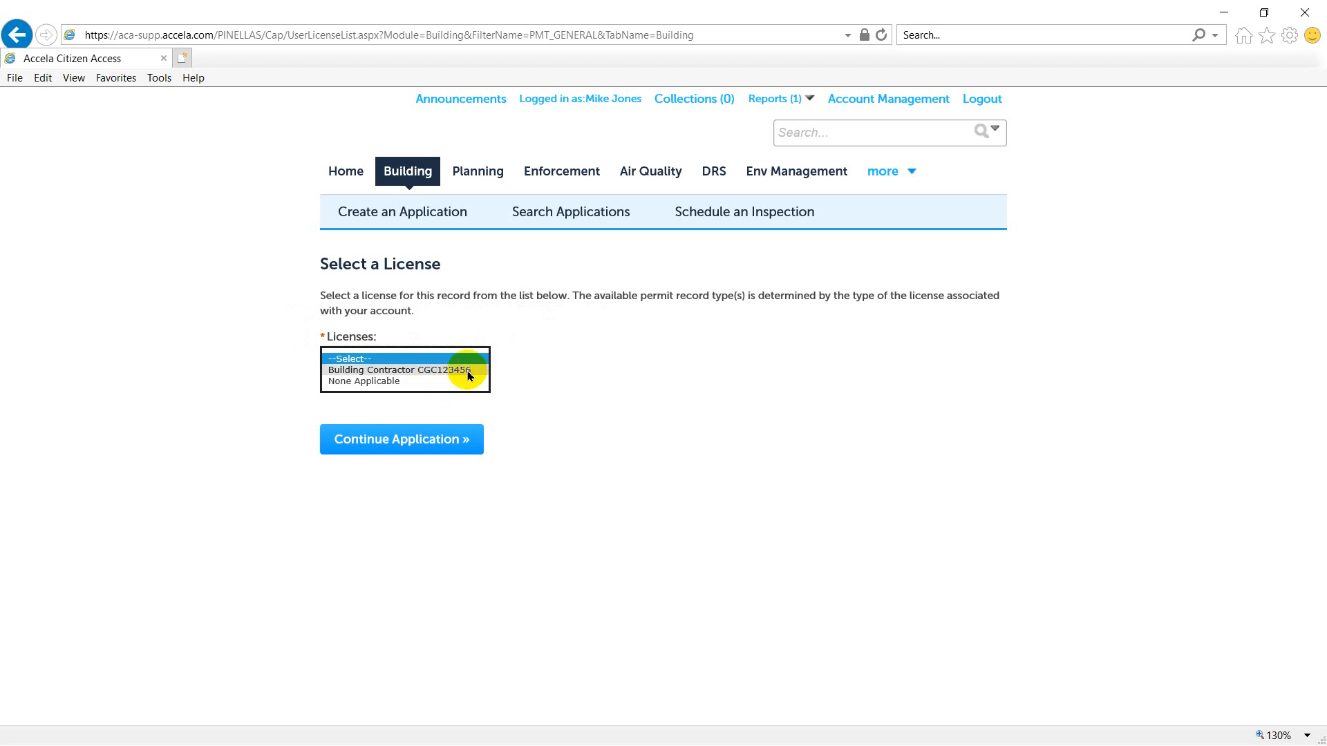
pyautogui.click(466, 372)
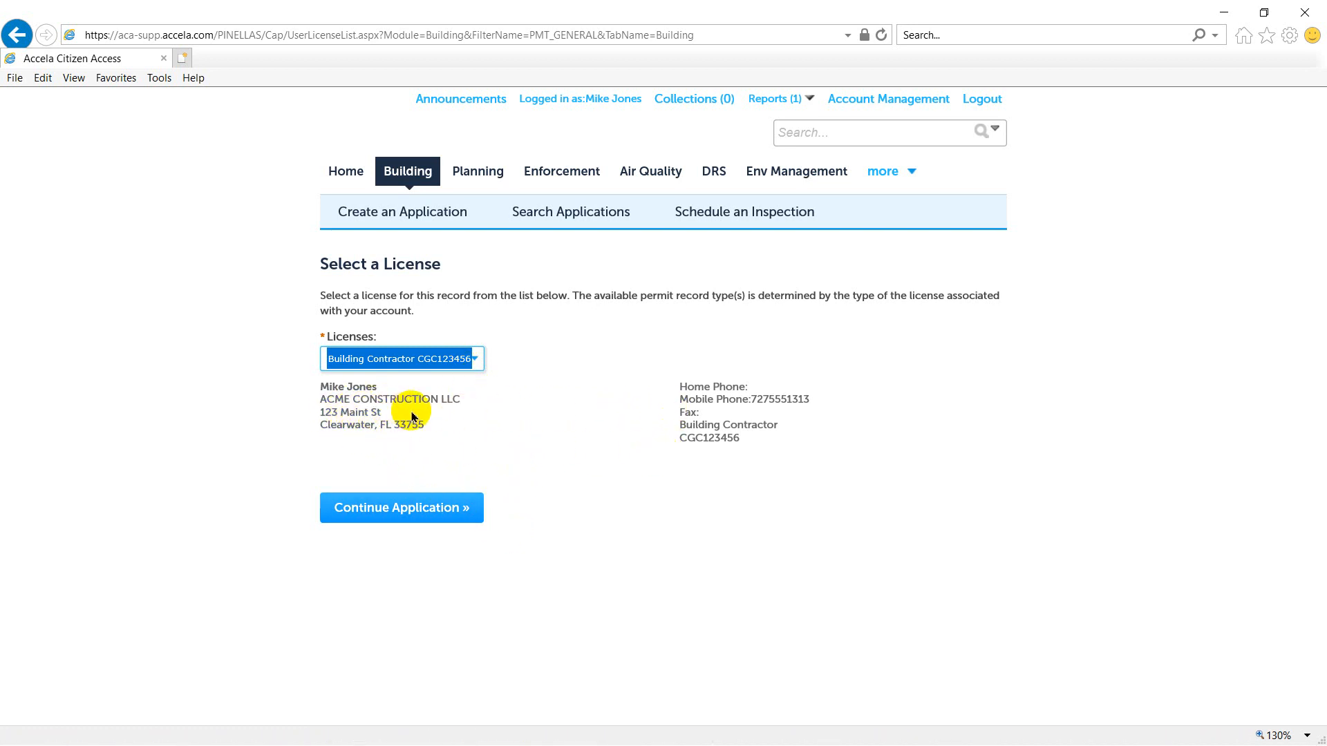
pyautogui.click(402, 511)
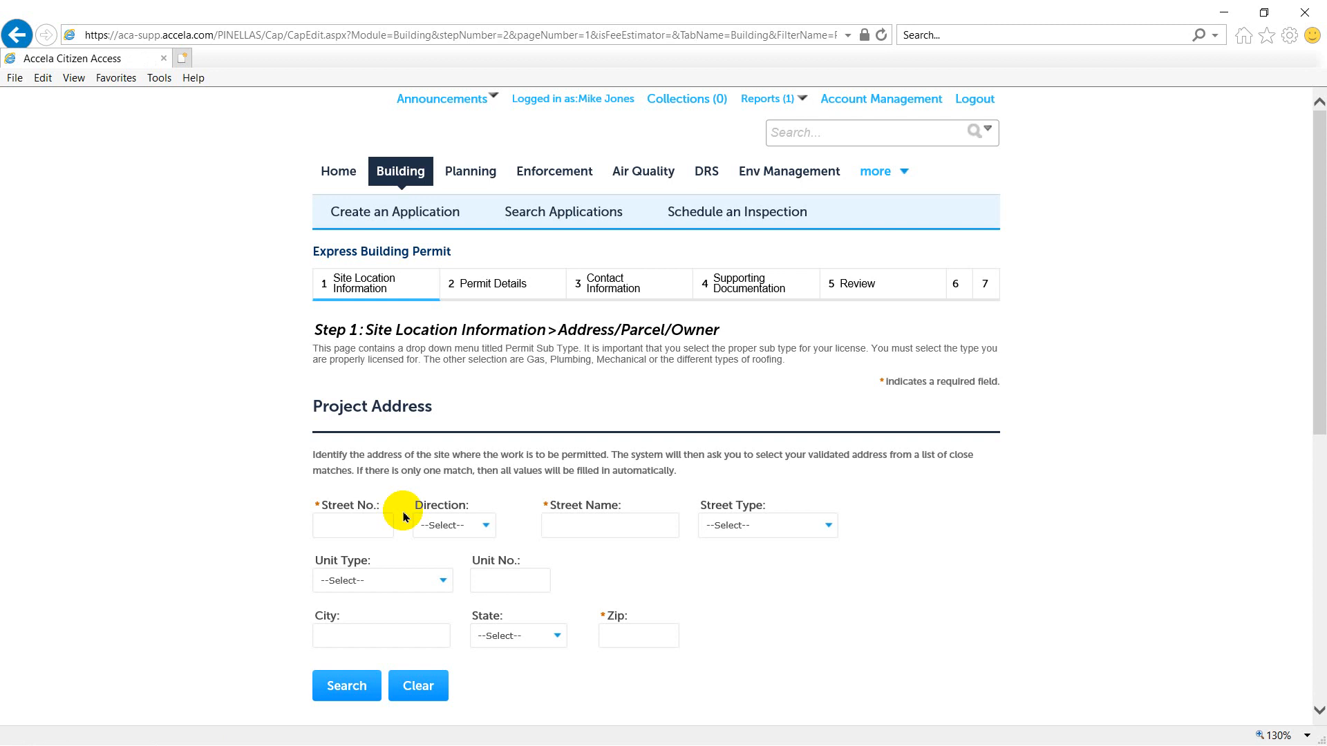
# - Look up the project address by street number, select the Largo match with its parcel and owner, and continue to the permit details
pyautogui.scroll(-2, 428, 496)
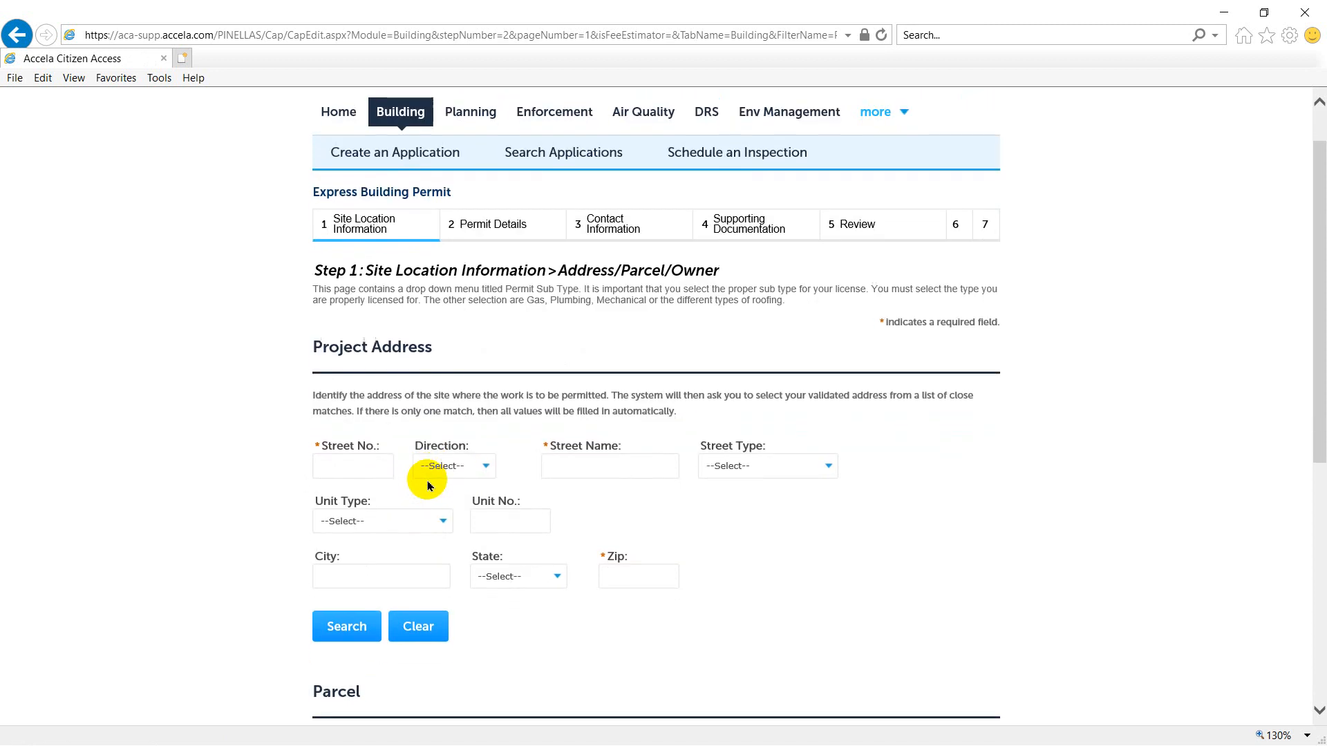
pyautogui.click(335, 401)
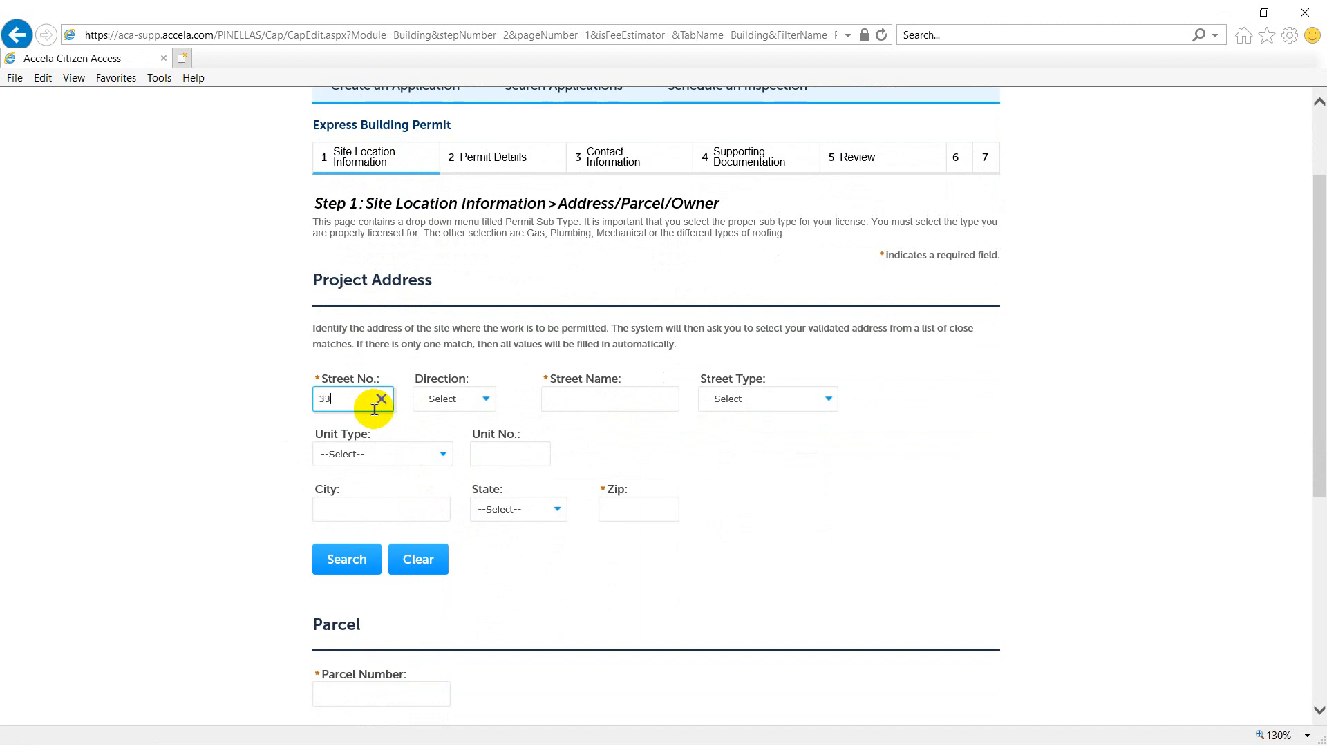
pyautogui.click(352, 561)
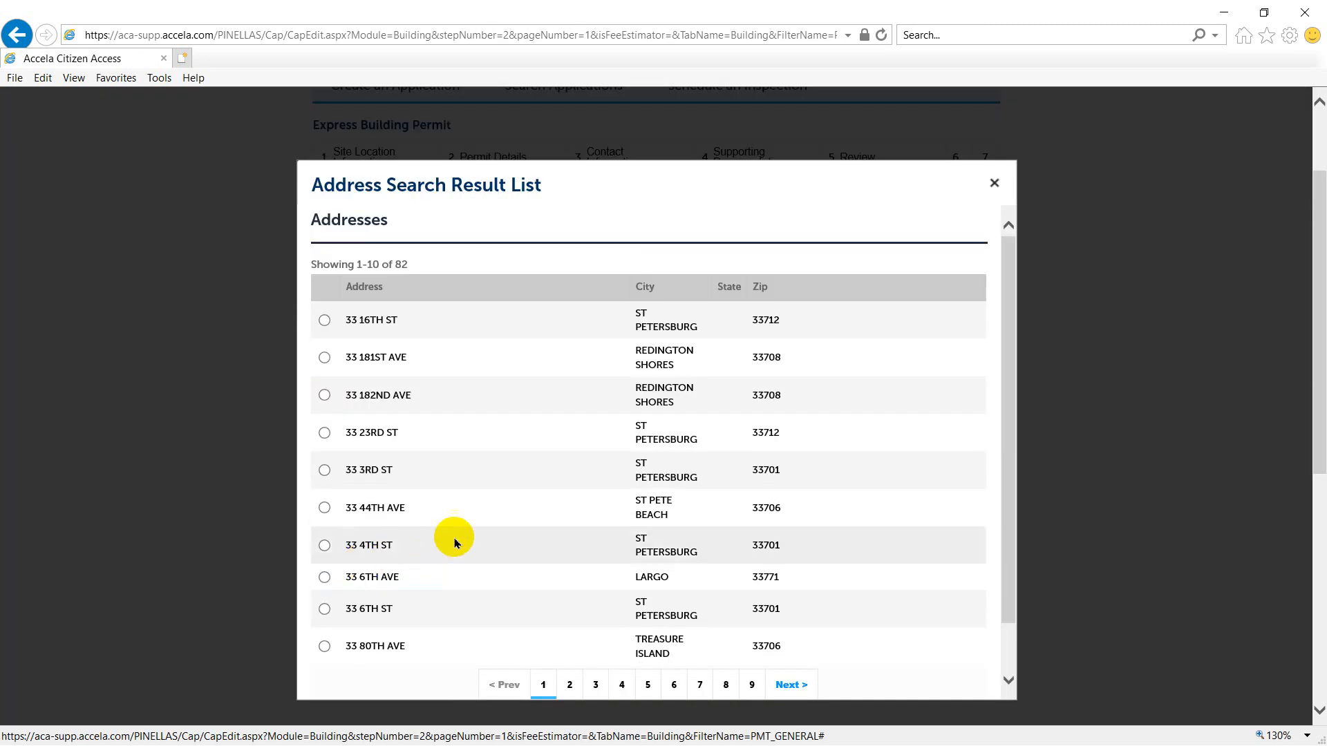
pyautogui.scroll(-1, 832, 414)
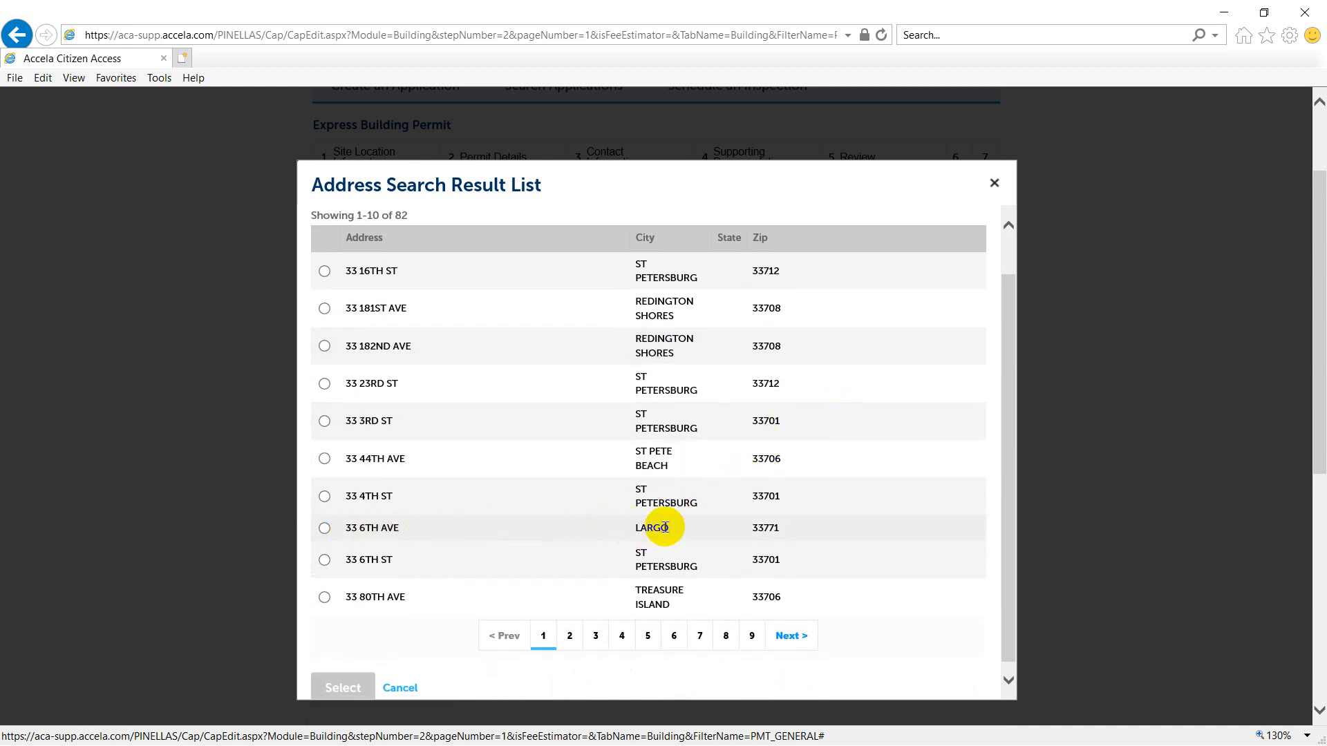
pyautogui.click(324, 529)
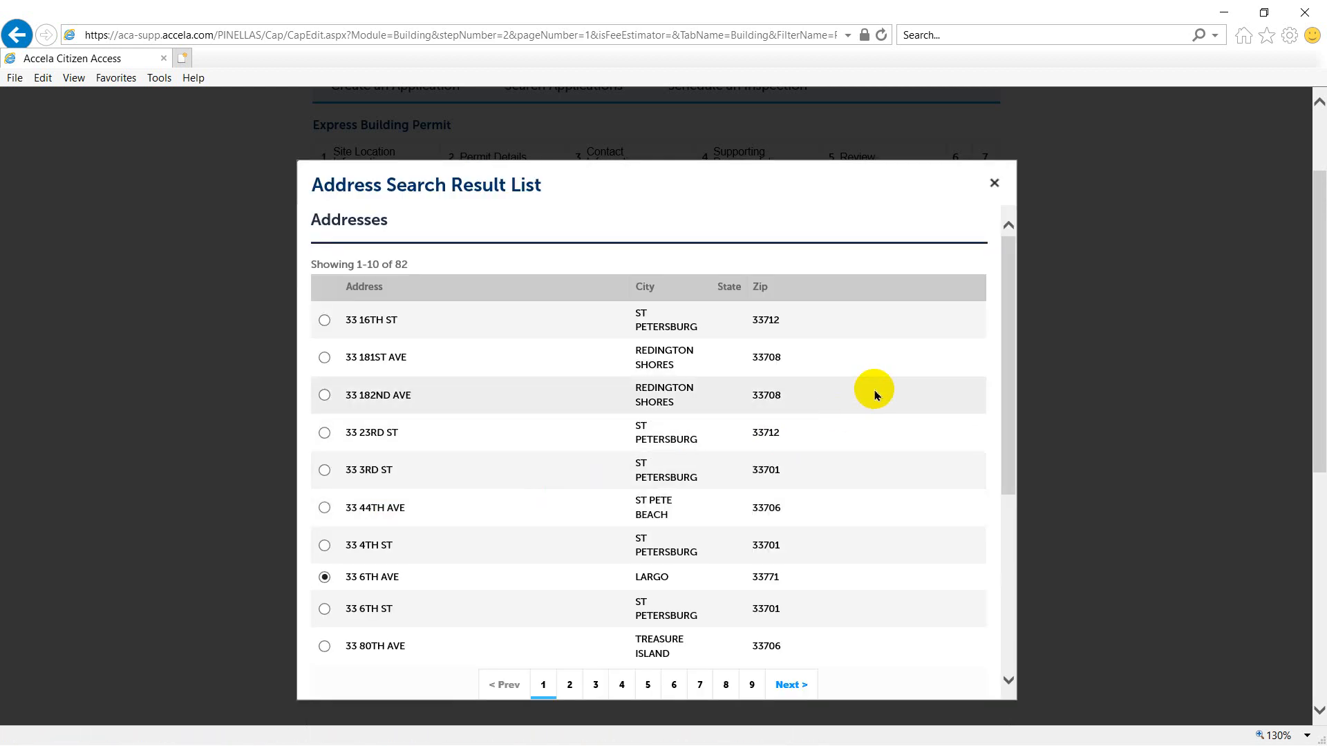
pyautogui.scroll(-5, 875, 395)
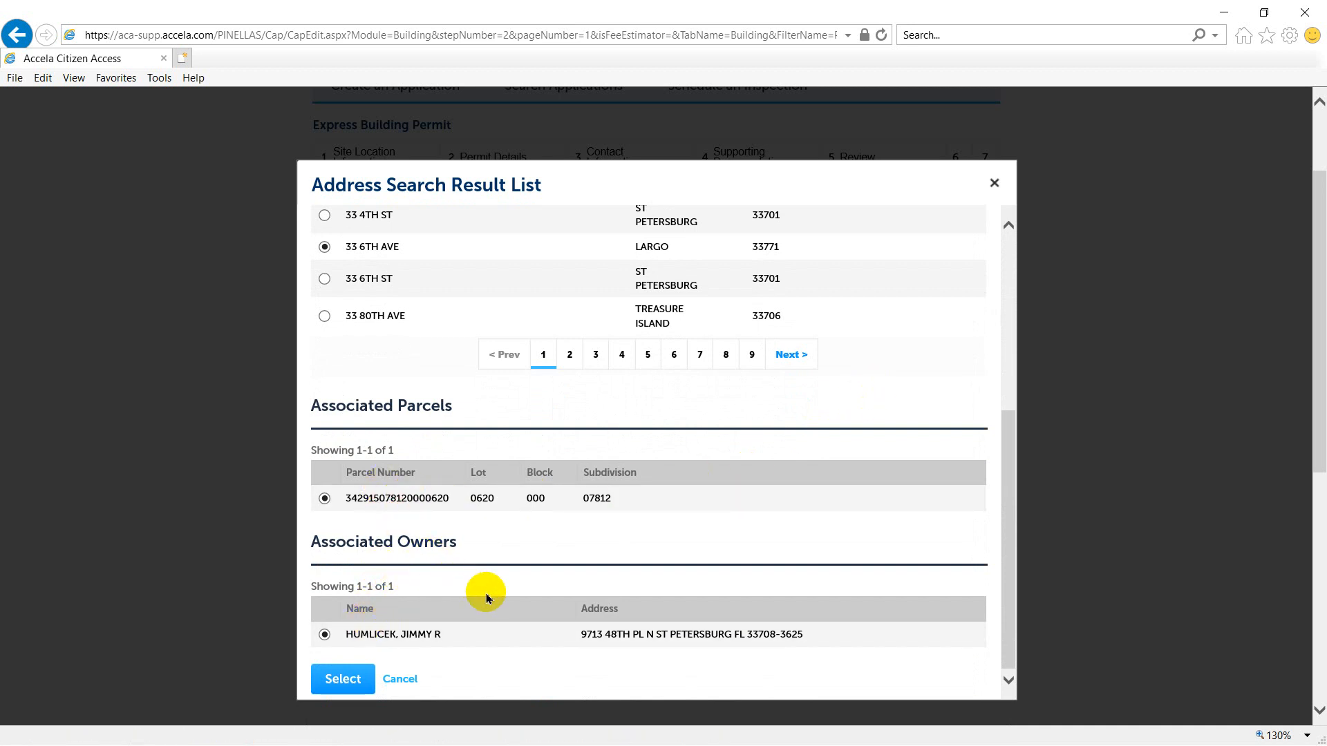
pyautogui.click(340, 683)
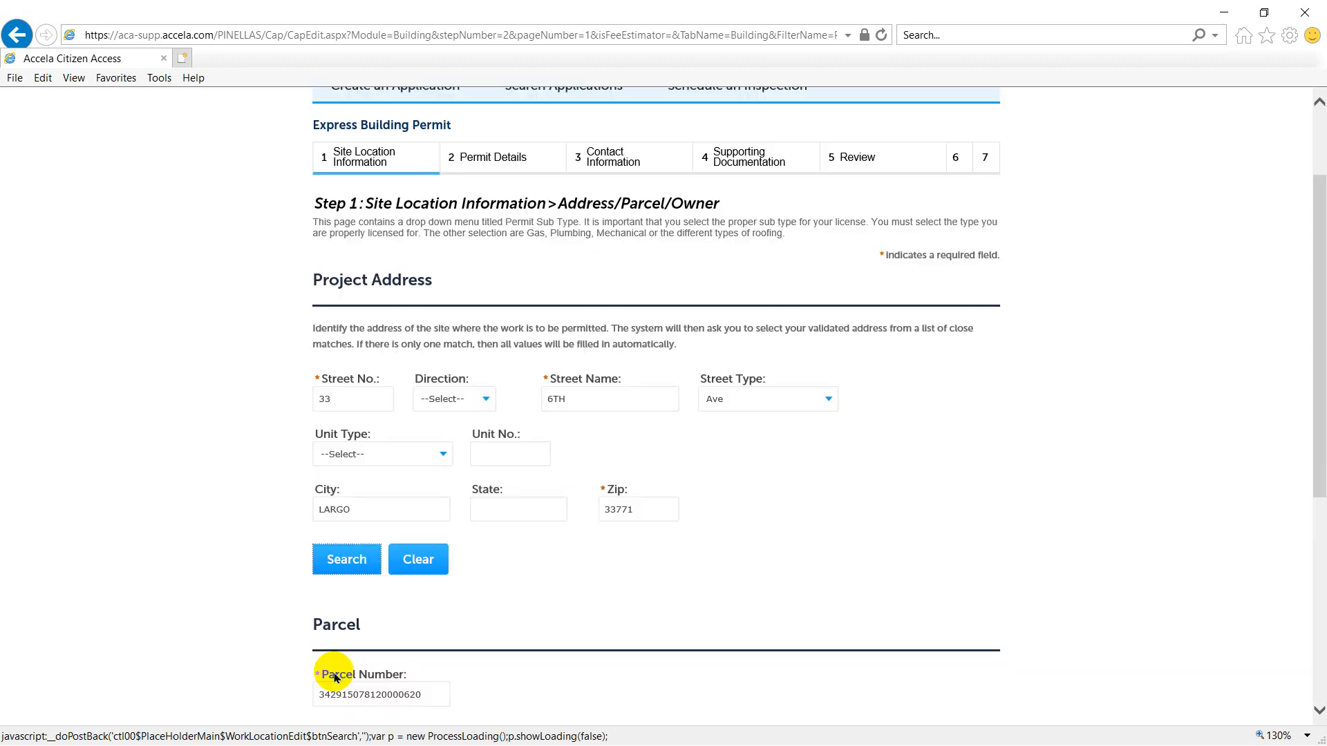
pyautogui.scroll(-3, 277, 498)
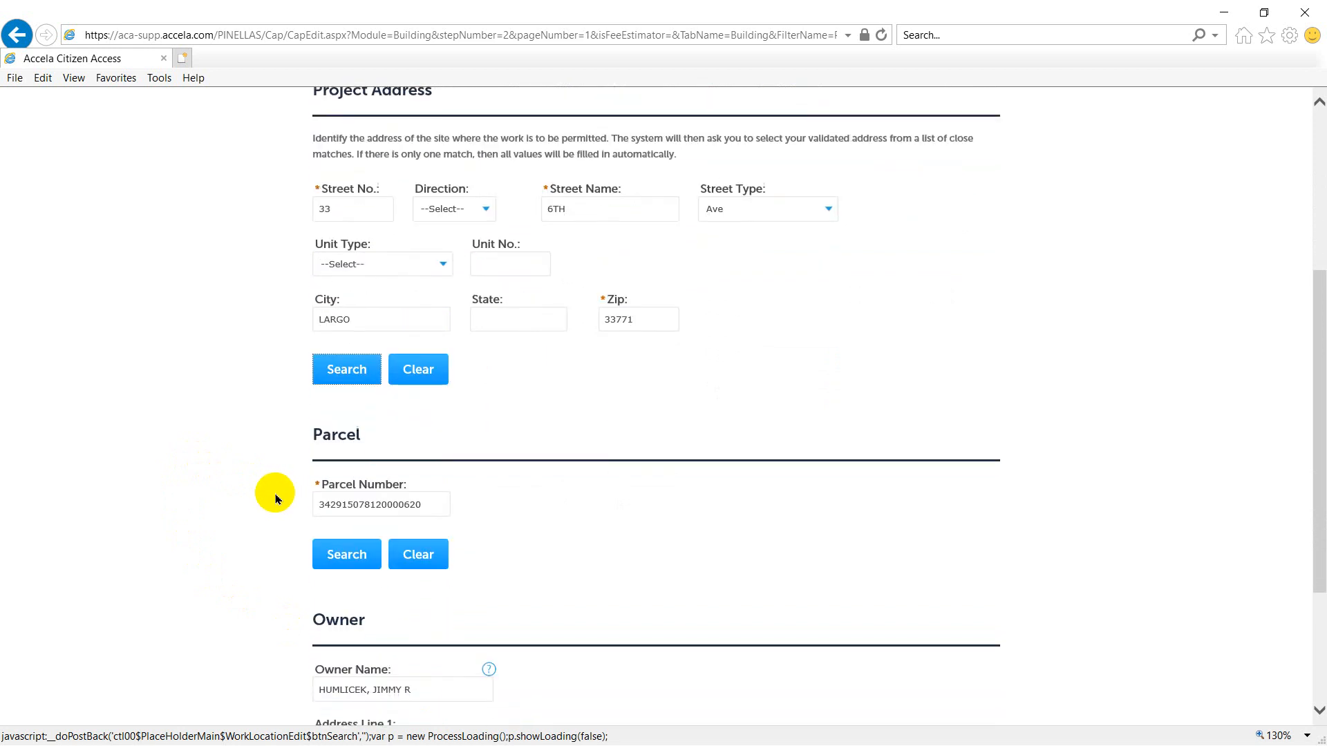
pyautogui.scroll(-3, 274, 499)
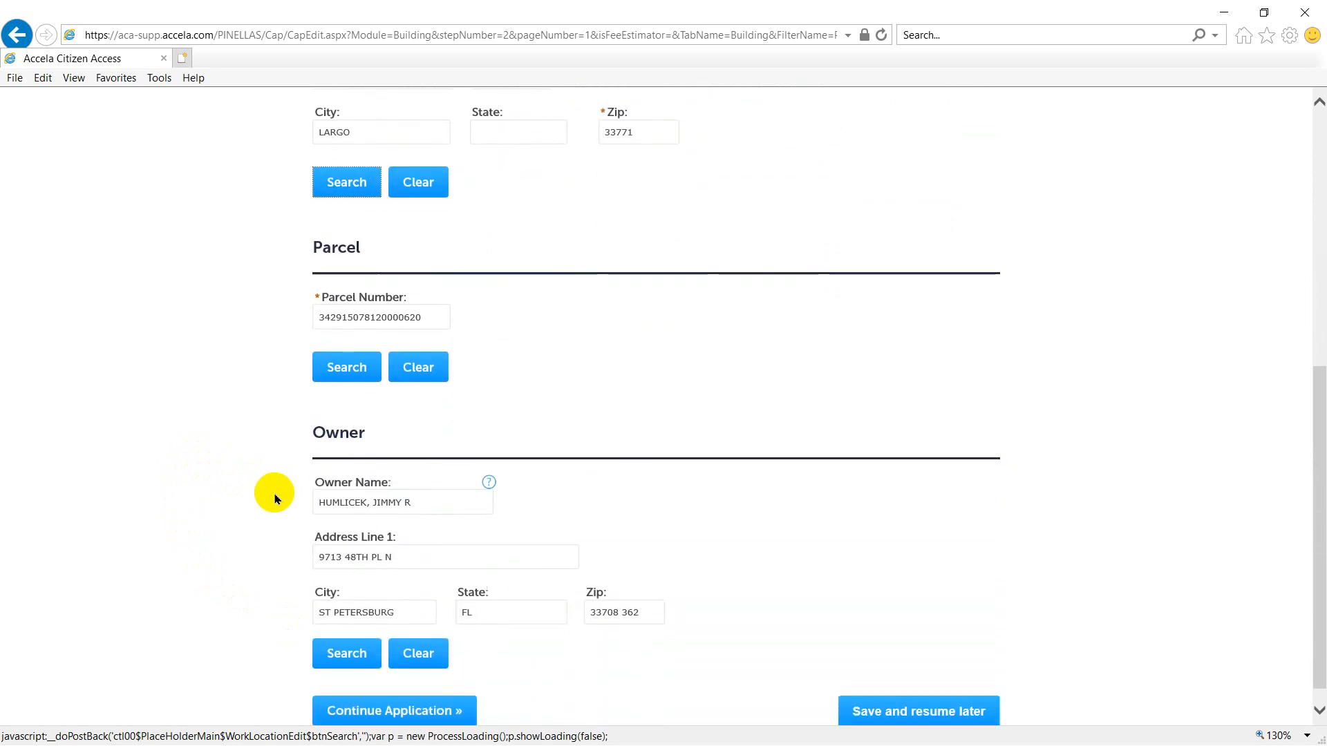
pyautogui.click(399, 691)
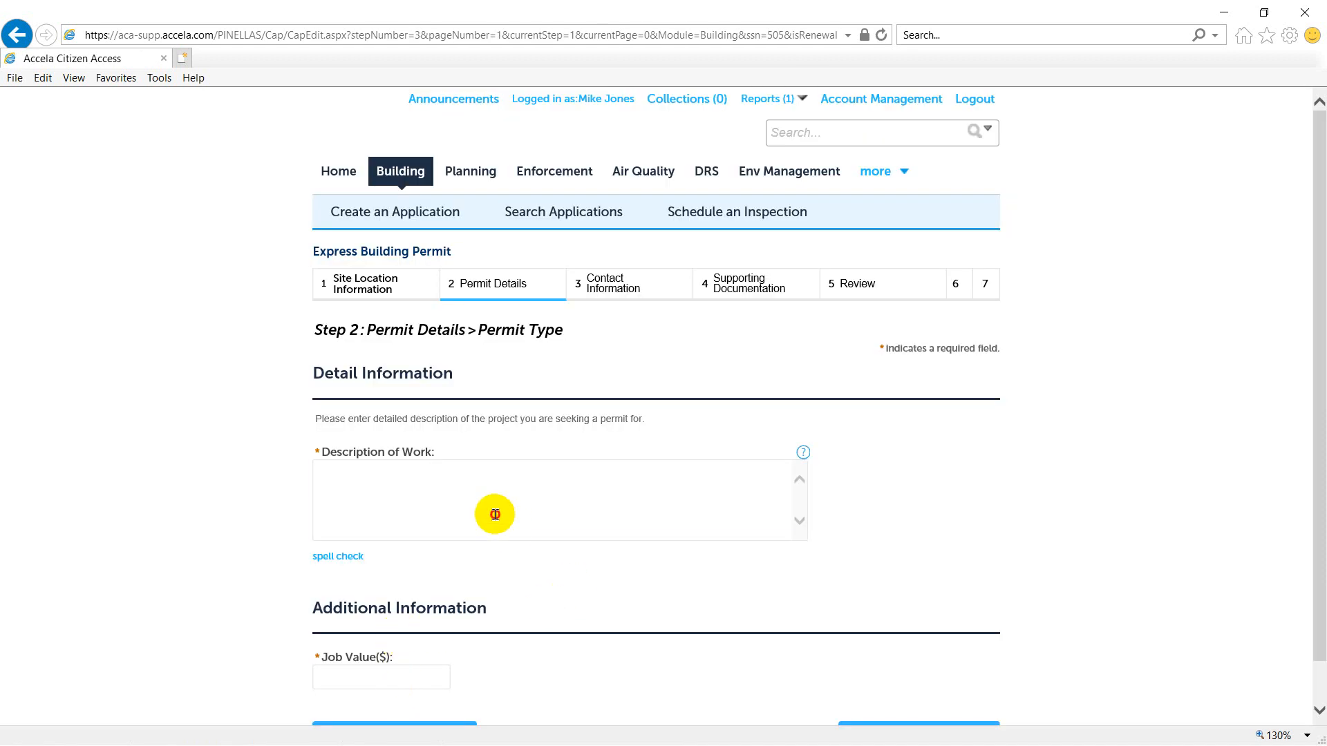
# - Enter "Description" as the description of work, set the job value to $3000 and continue
pyautogui.click(495, 514)
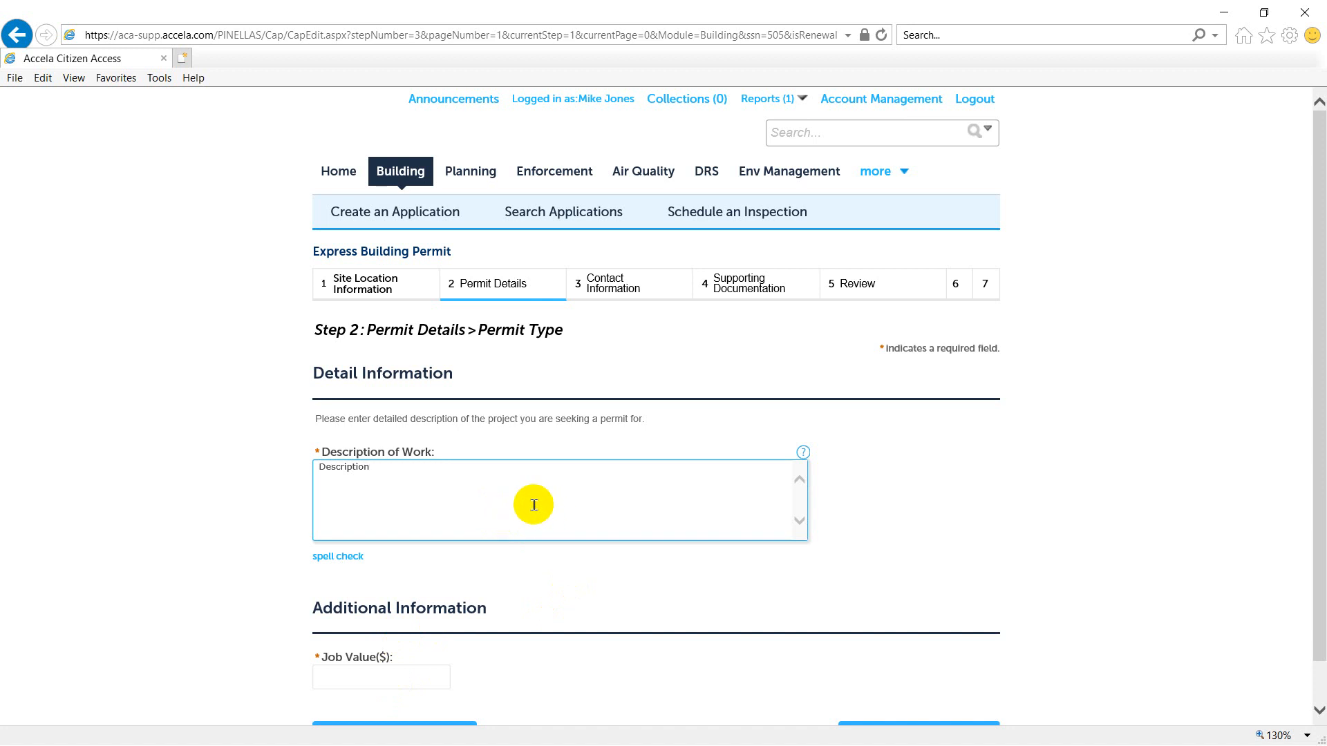
pyautogui.scroll(-1, 546, 484)
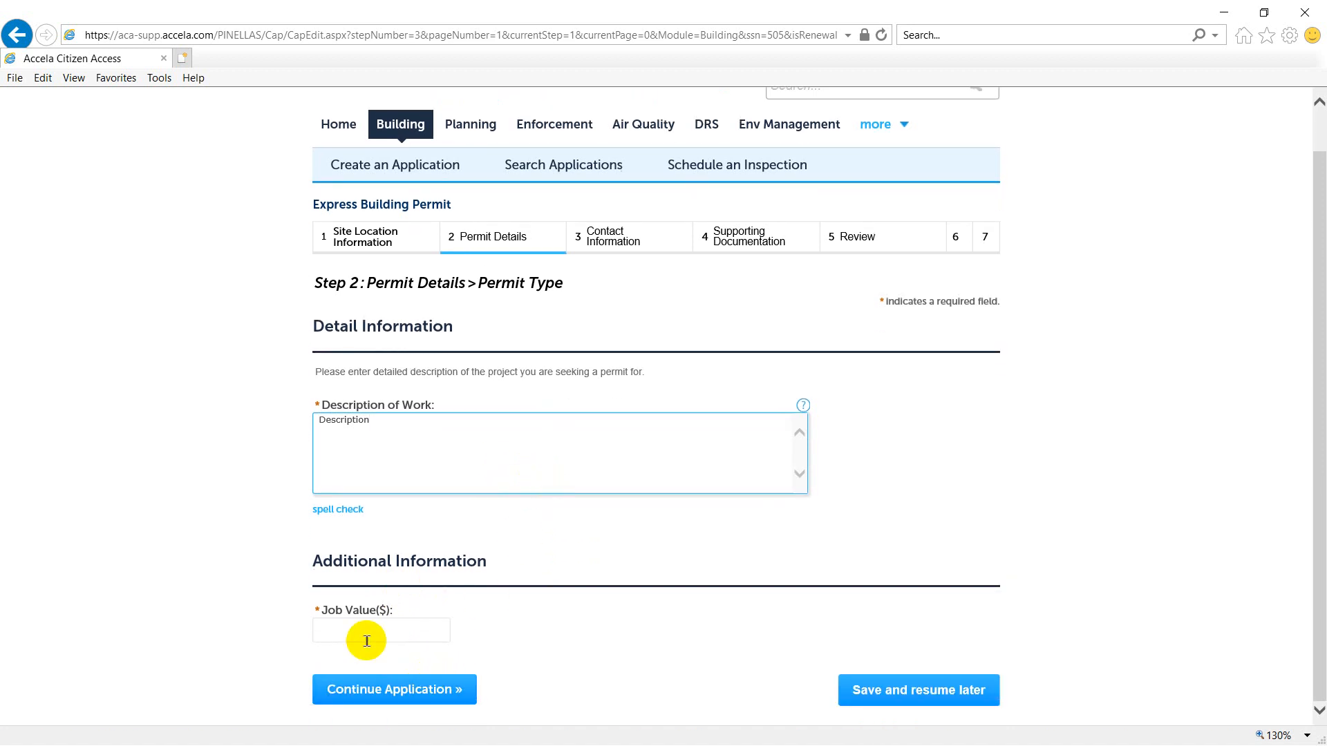
pyautogui.click(421, 639)
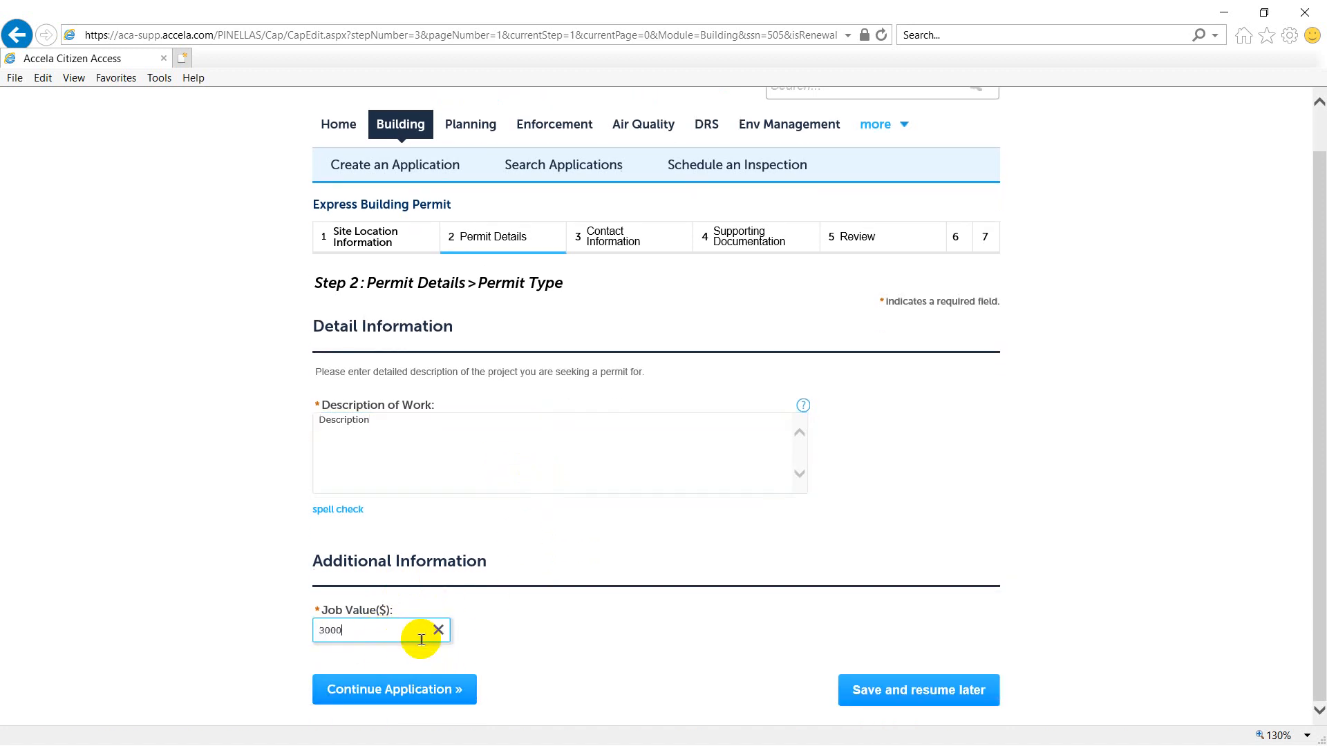
pyautogui.click(459, 689)
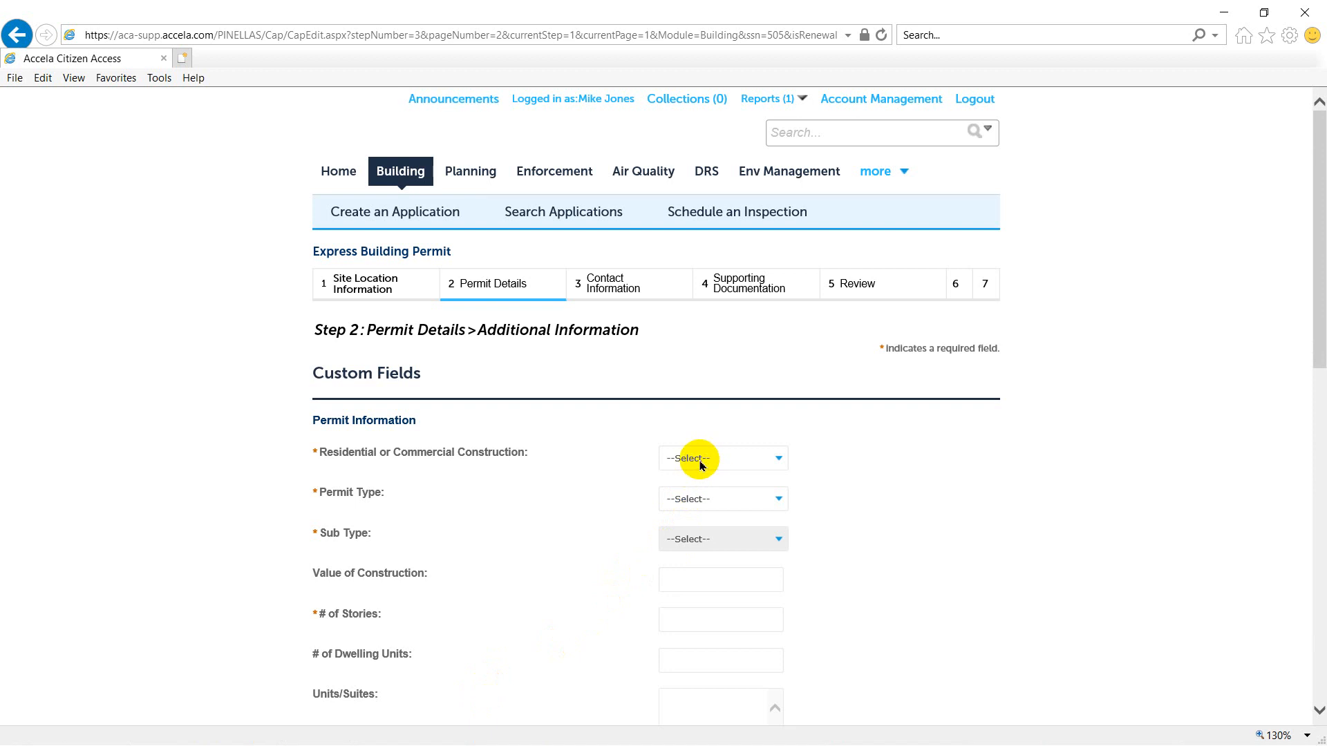
# - Set the construction to Residential, permit type to Building, sub type to Windows/Doors and number of stories to 1
pyautogui.click(700, 466)
pyautogui.click(691, 480)
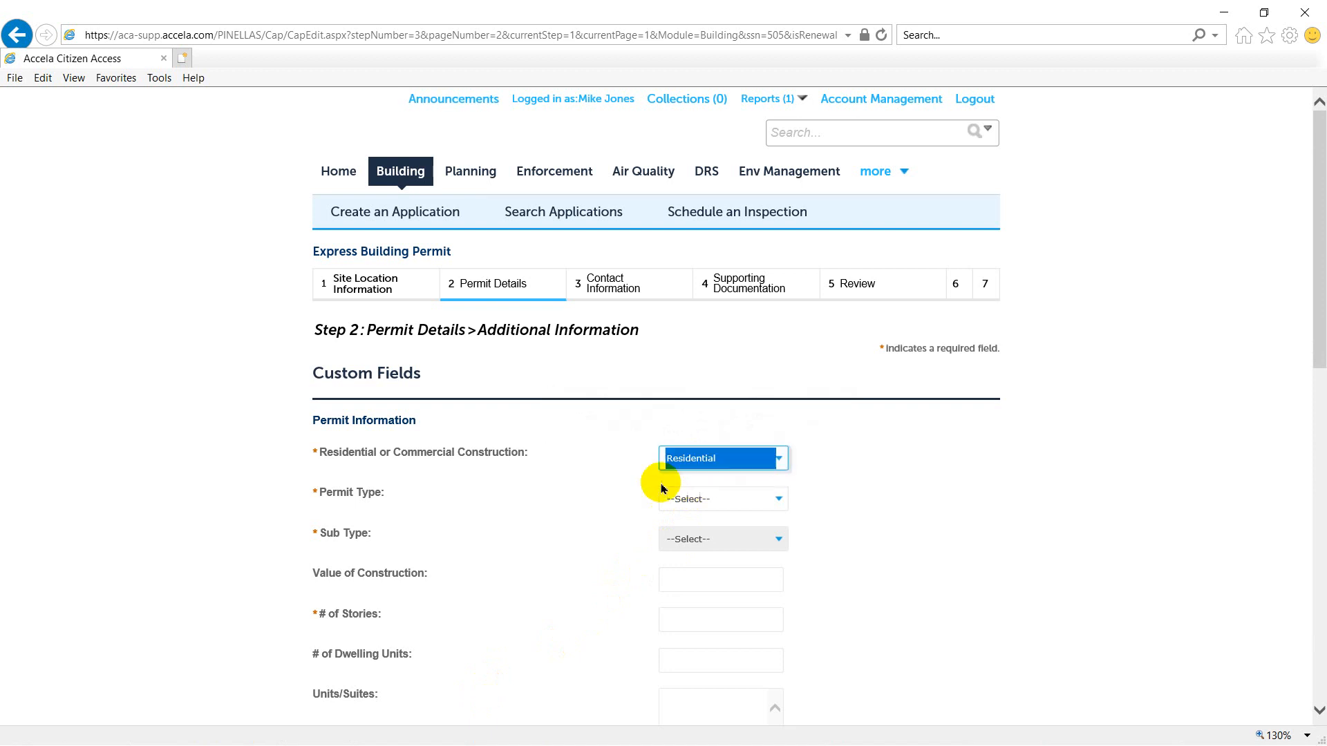
pyautogui.click(697, 503)
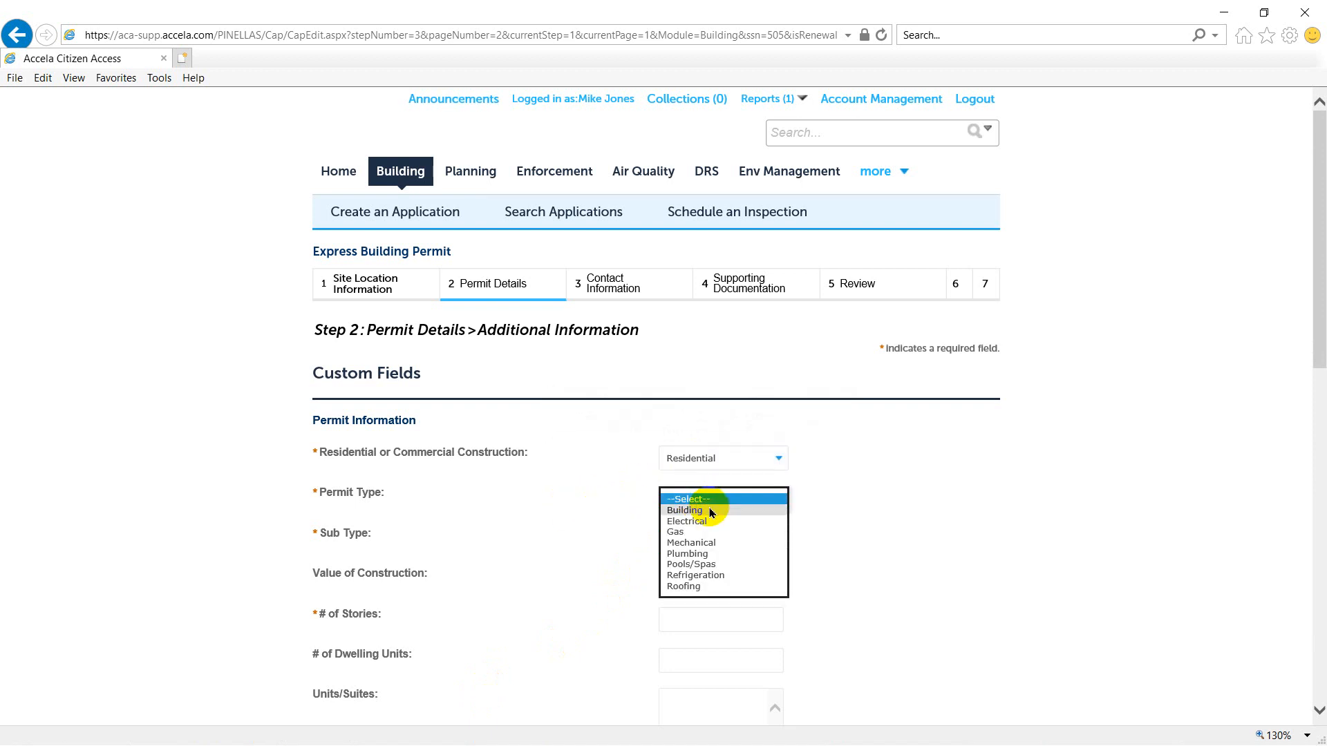
pyautogui.click(707, 511)
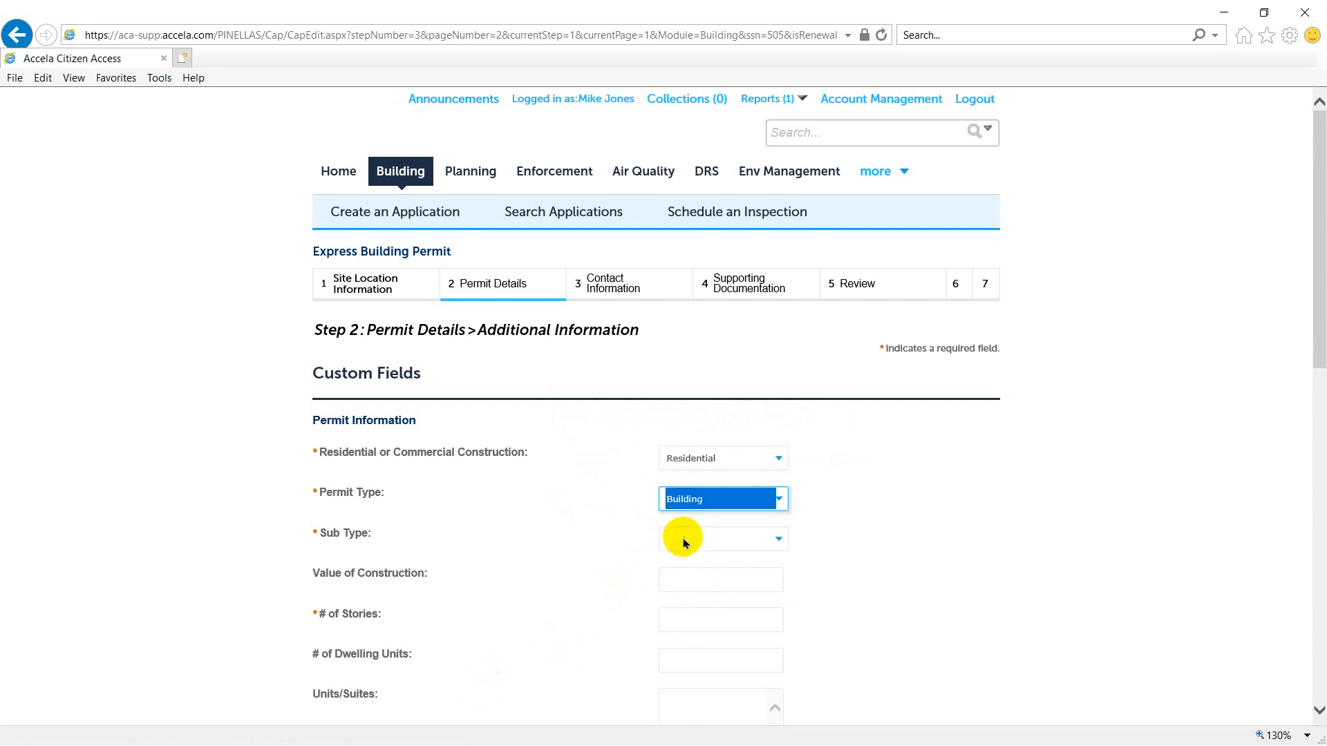
pyautogui.click(691, 540)
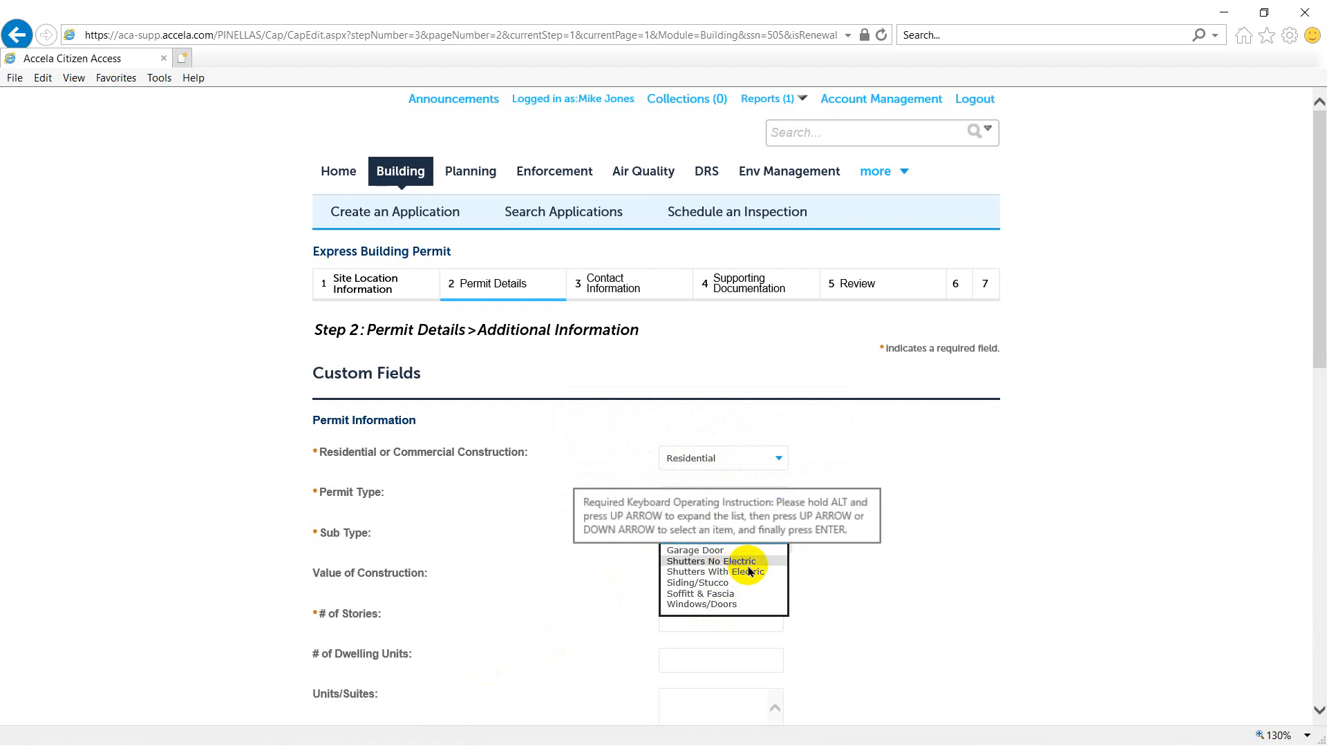
pyautogui.click(731, 604)
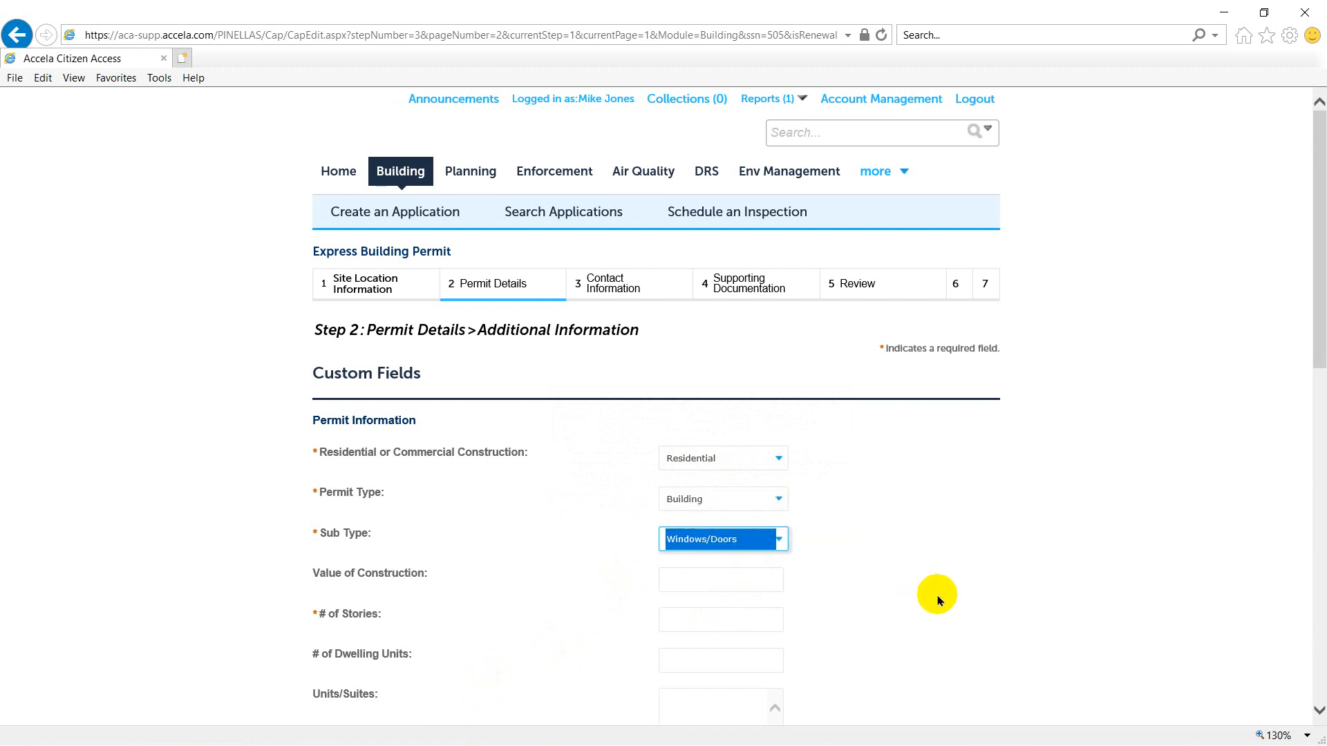
pyautogui.click(698, 616)
pyautogui.write('1')
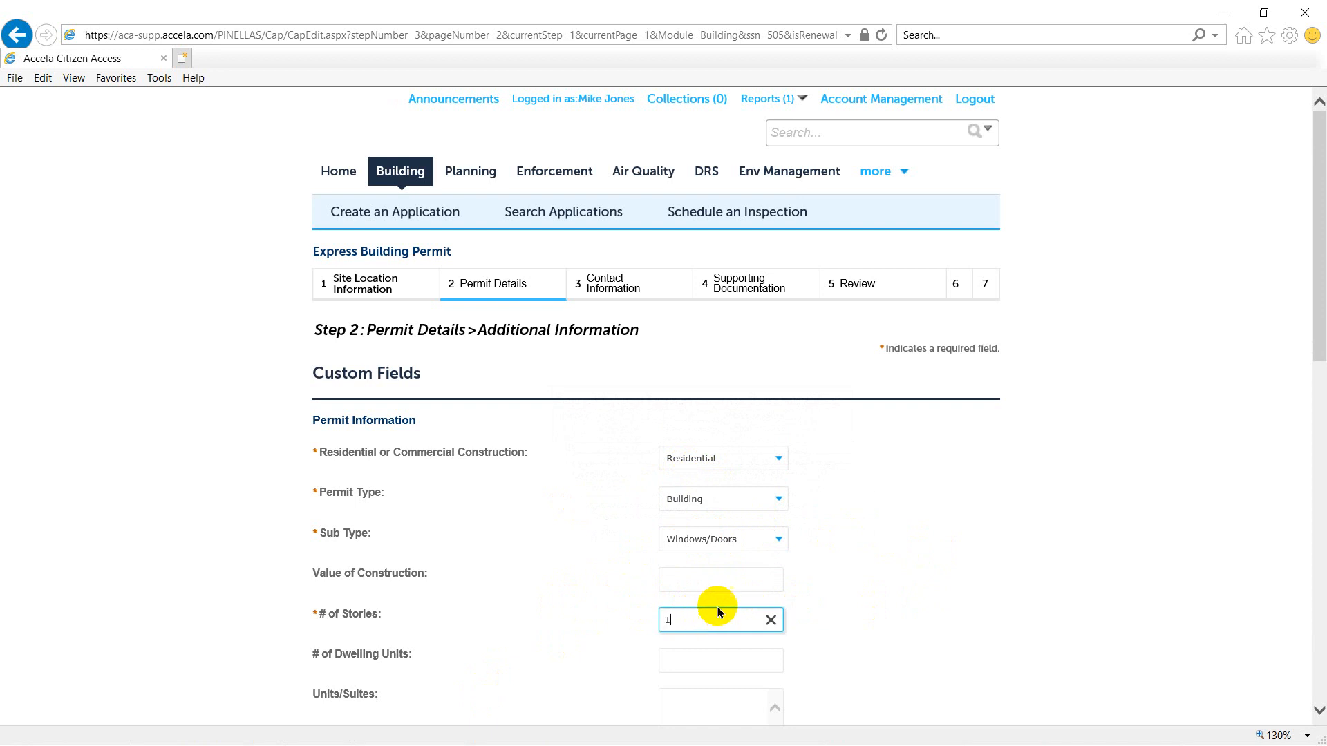
# - Compare the required fields by switching the sub type from Windows/Doors to Soffit & Fascia and back
pyautogui.scroll(-1, 579, 536)
pyautogui.scroll(-4, 579, 536)
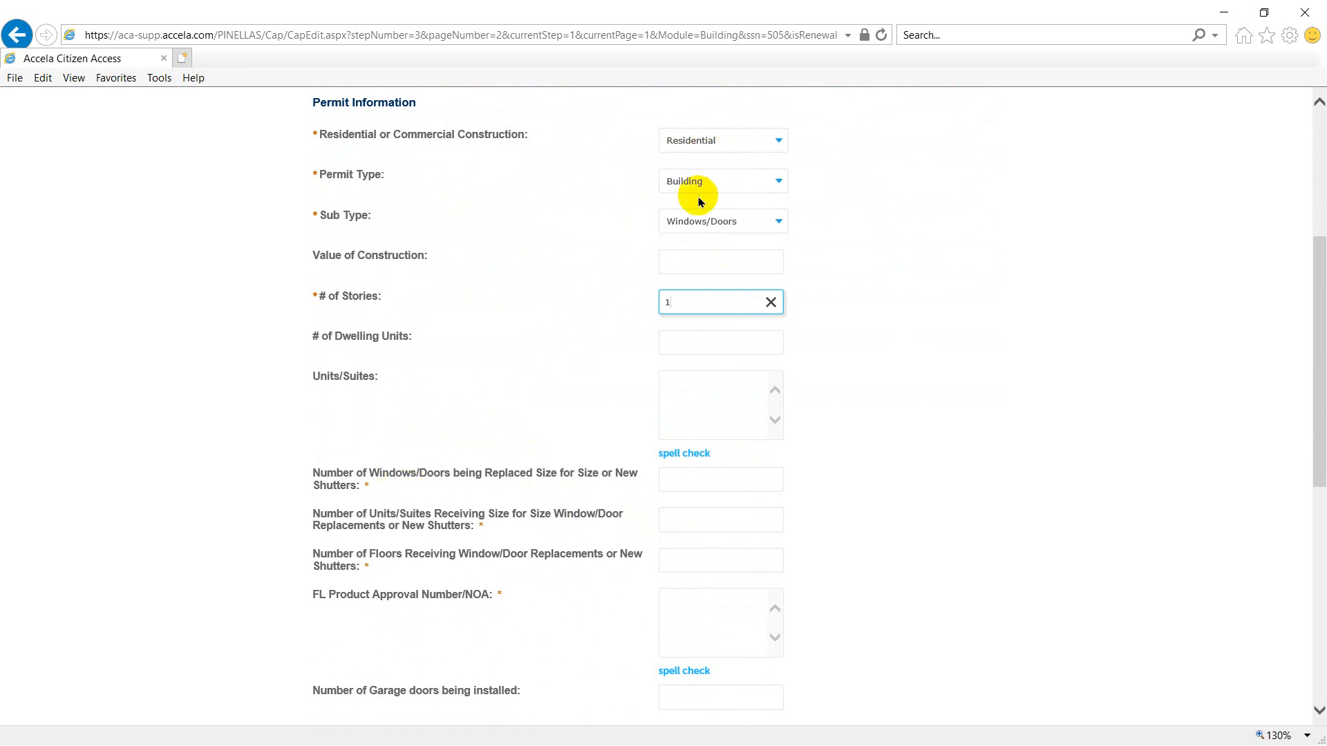
pyautogui.click(705, 220)
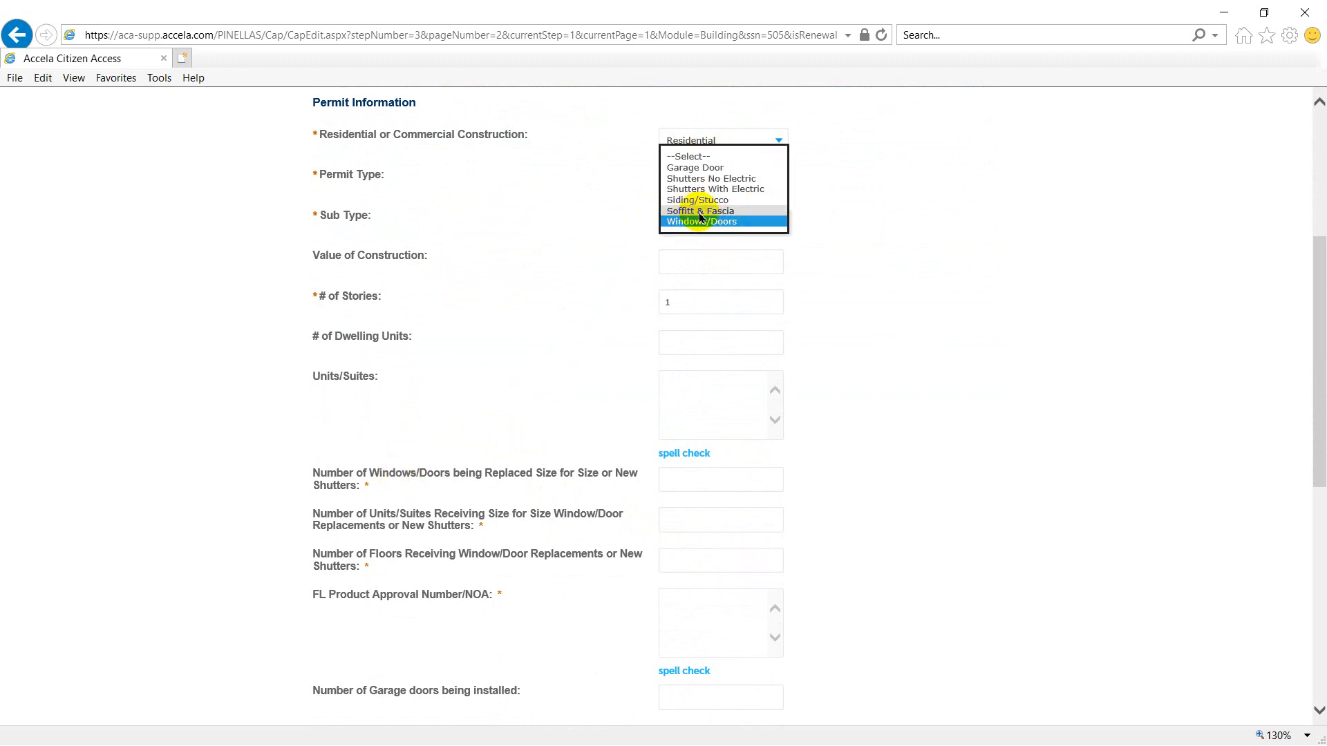
pyautogui.click(367, 485)
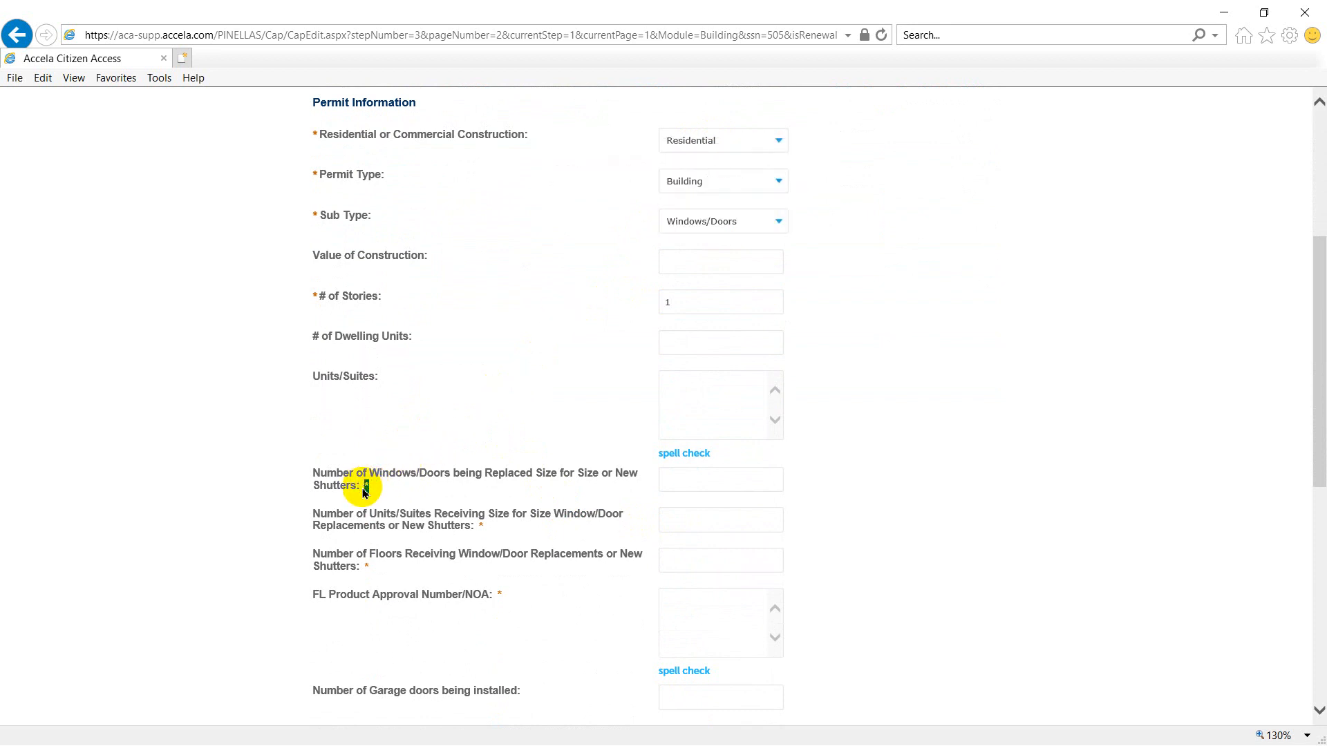
pyautogui.doubleClick(478, 526)
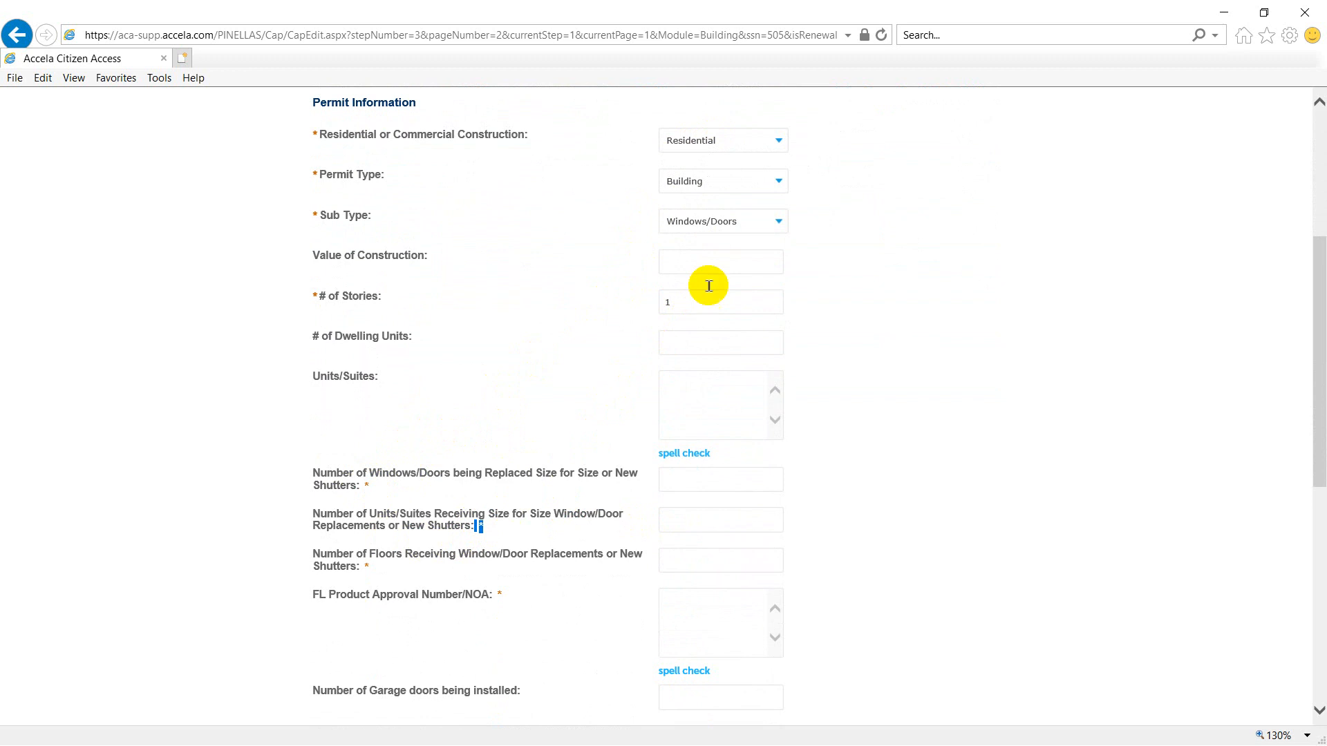
pyautogui.click(708, 220)
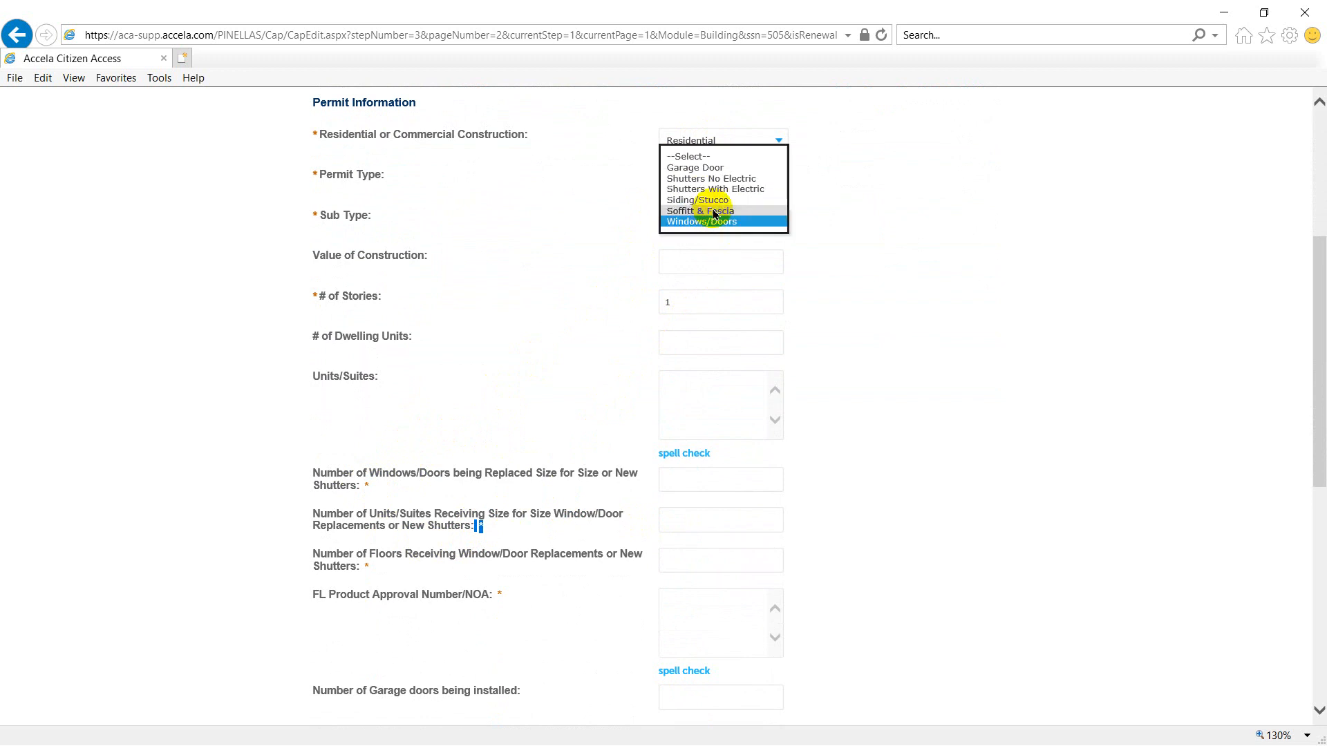
pyautogui.click(712, 211)
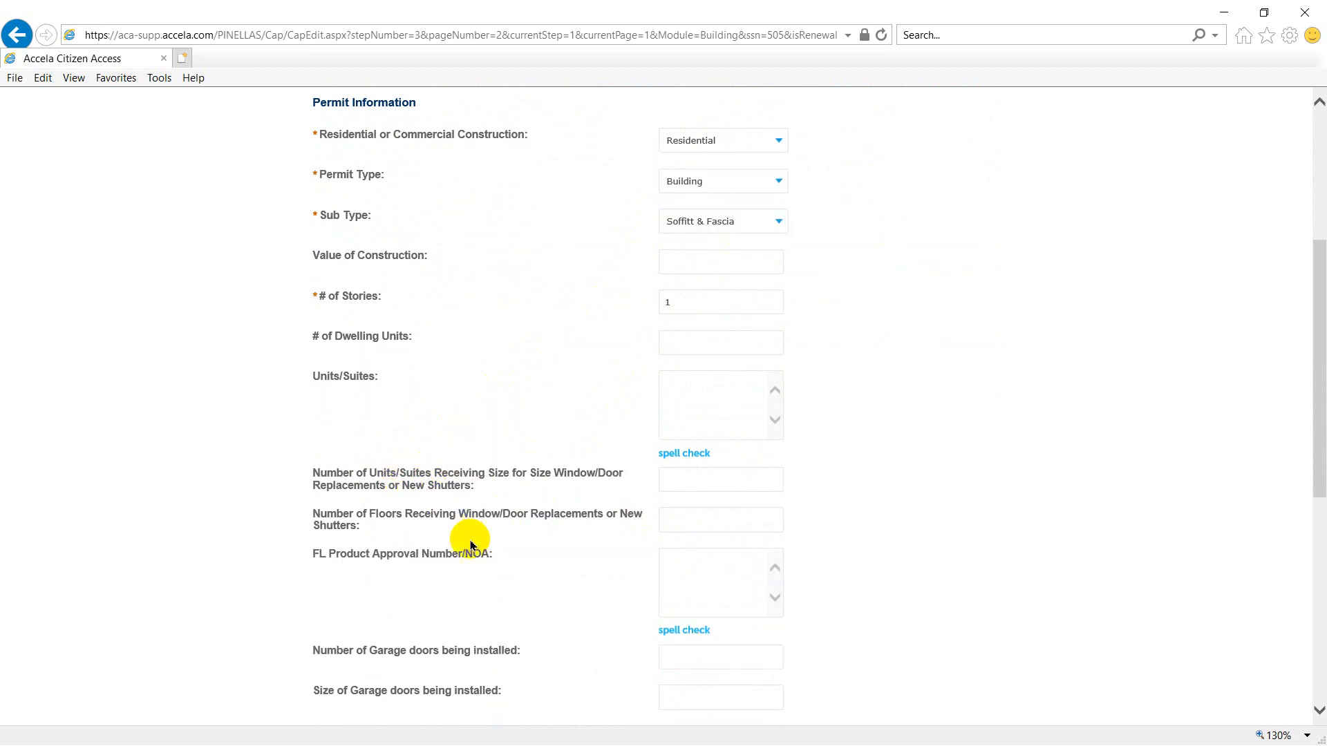
pyautogui.click(705, 220)
pyautogui.click(708, 232)
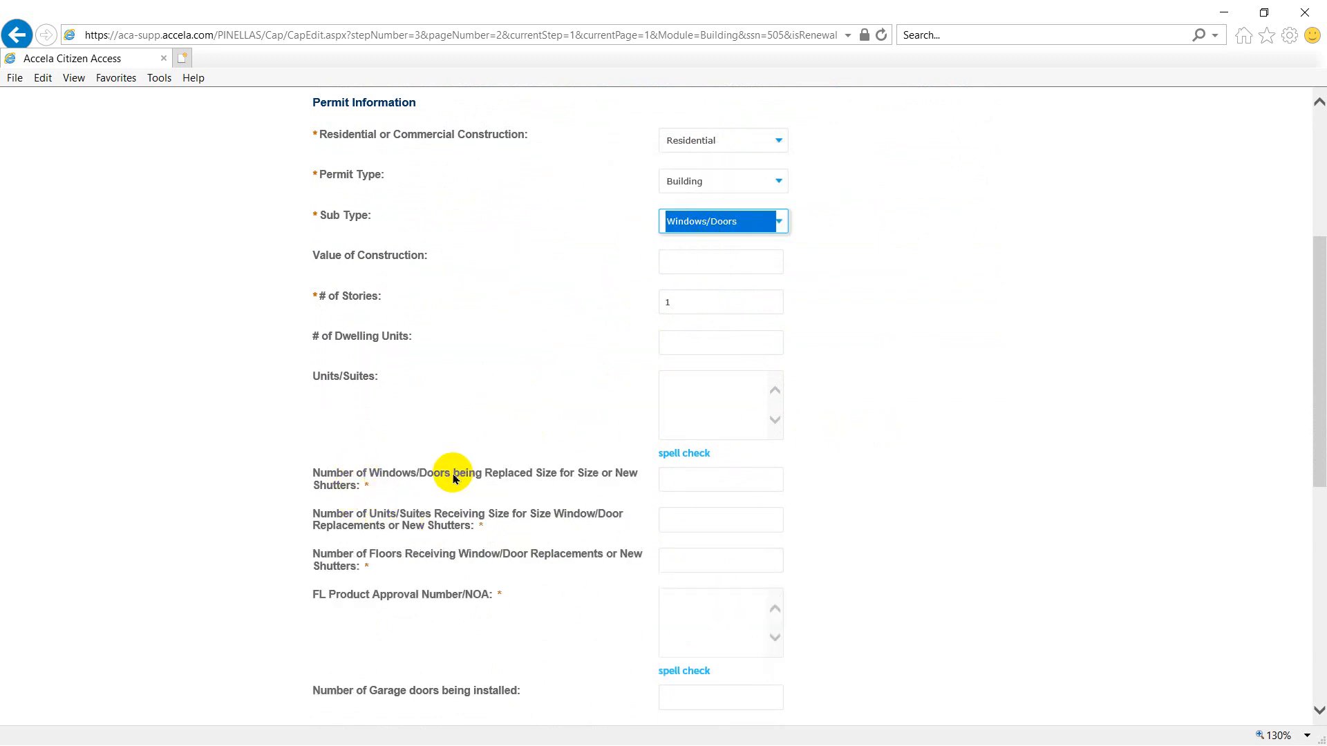
# - Enter 5 windows/doors being replaced, 1 unit, 1 floor and FL product approval number 123456, and continue the application
pyautogui.click(702, 480)
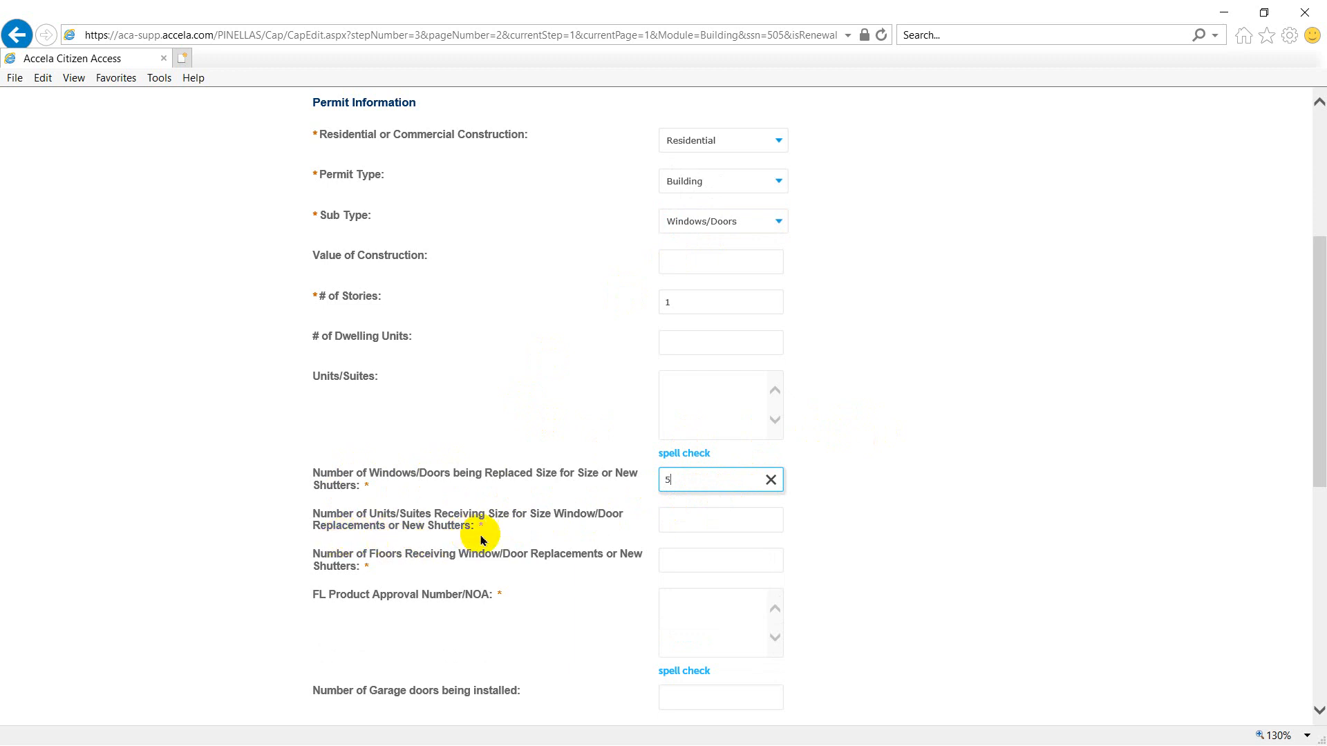
pyautogui.click(729, 518)
pyautogui.write('1')
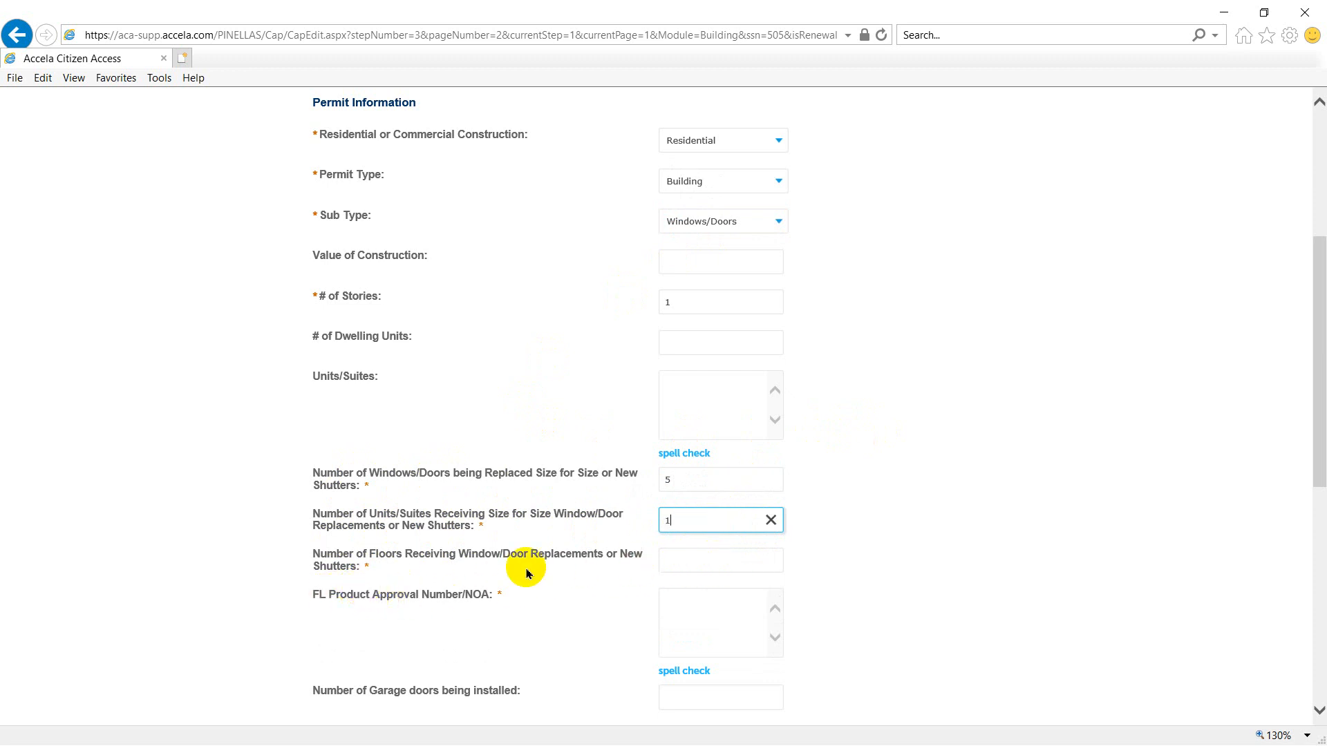
pyautogui.click(709, 560)
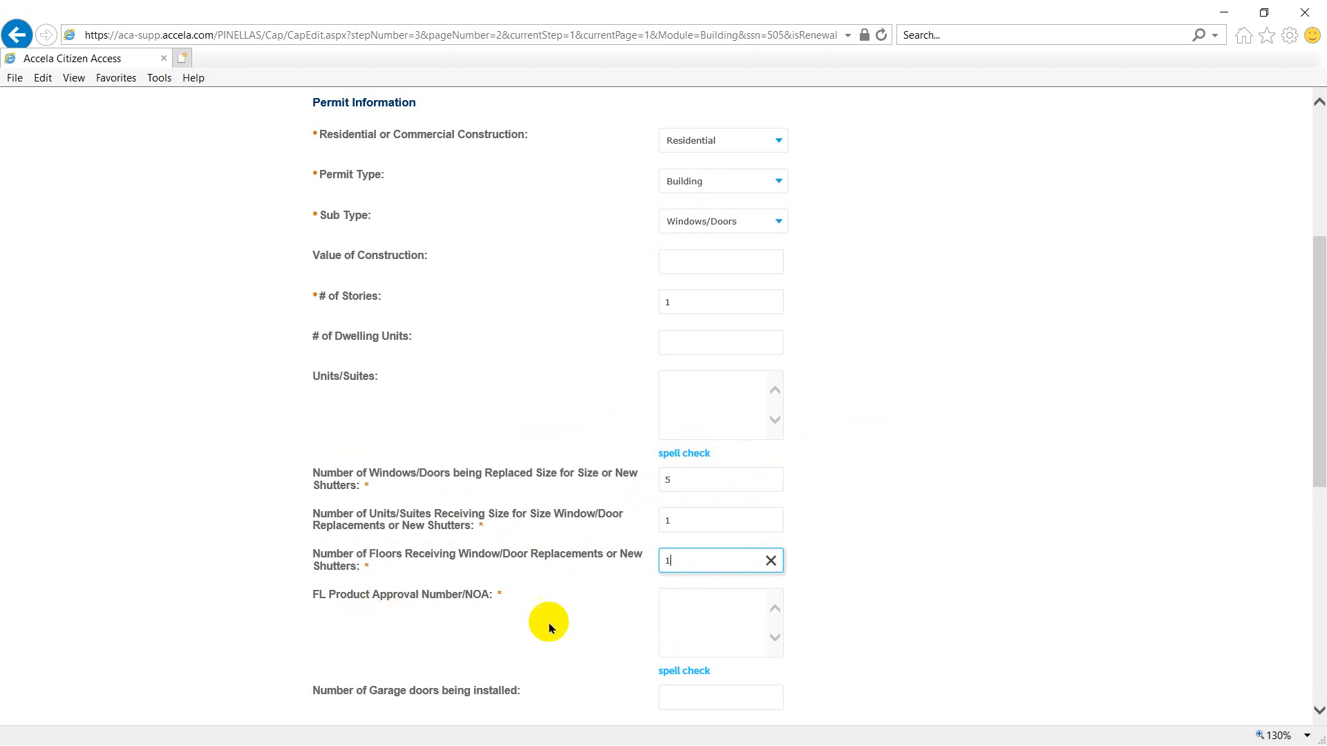
pyautogui.click(742, 635)
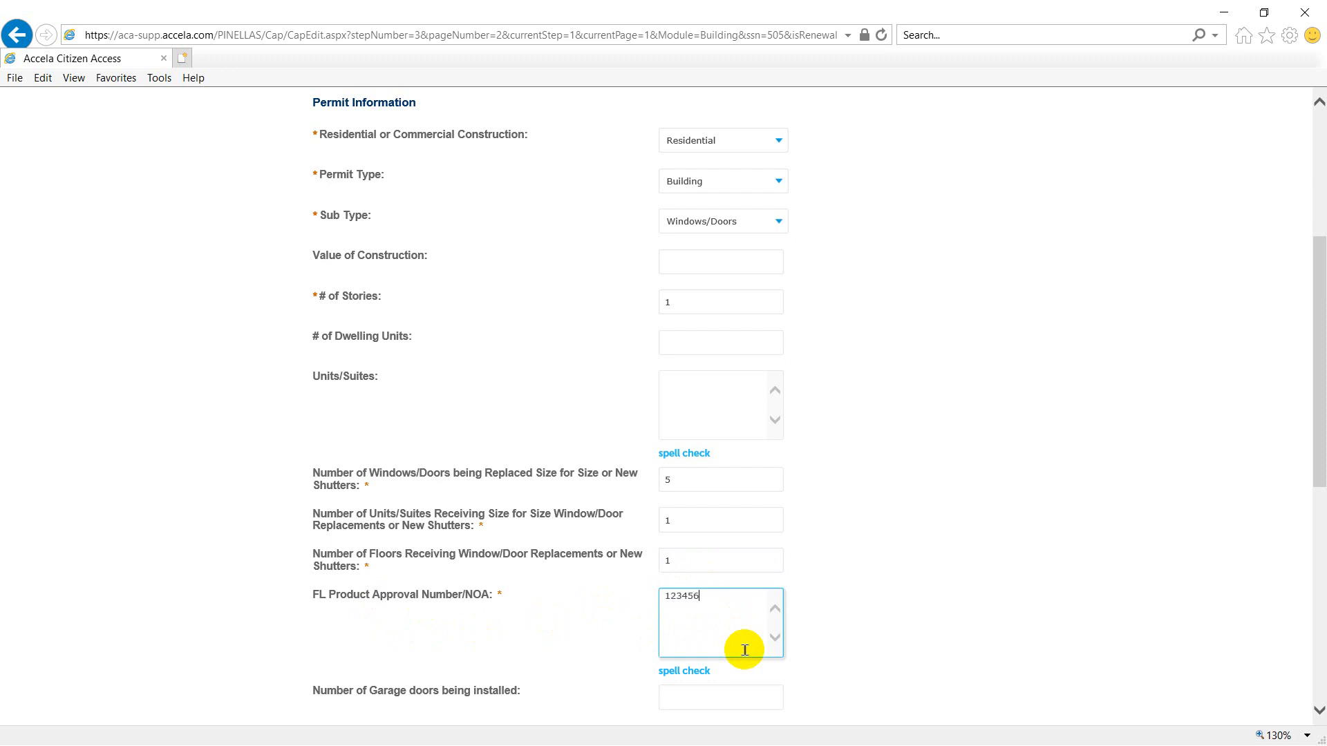
pyautogui.scroll(-2, 936, 557)
pyautogui.scroll(-3, 899, 537)
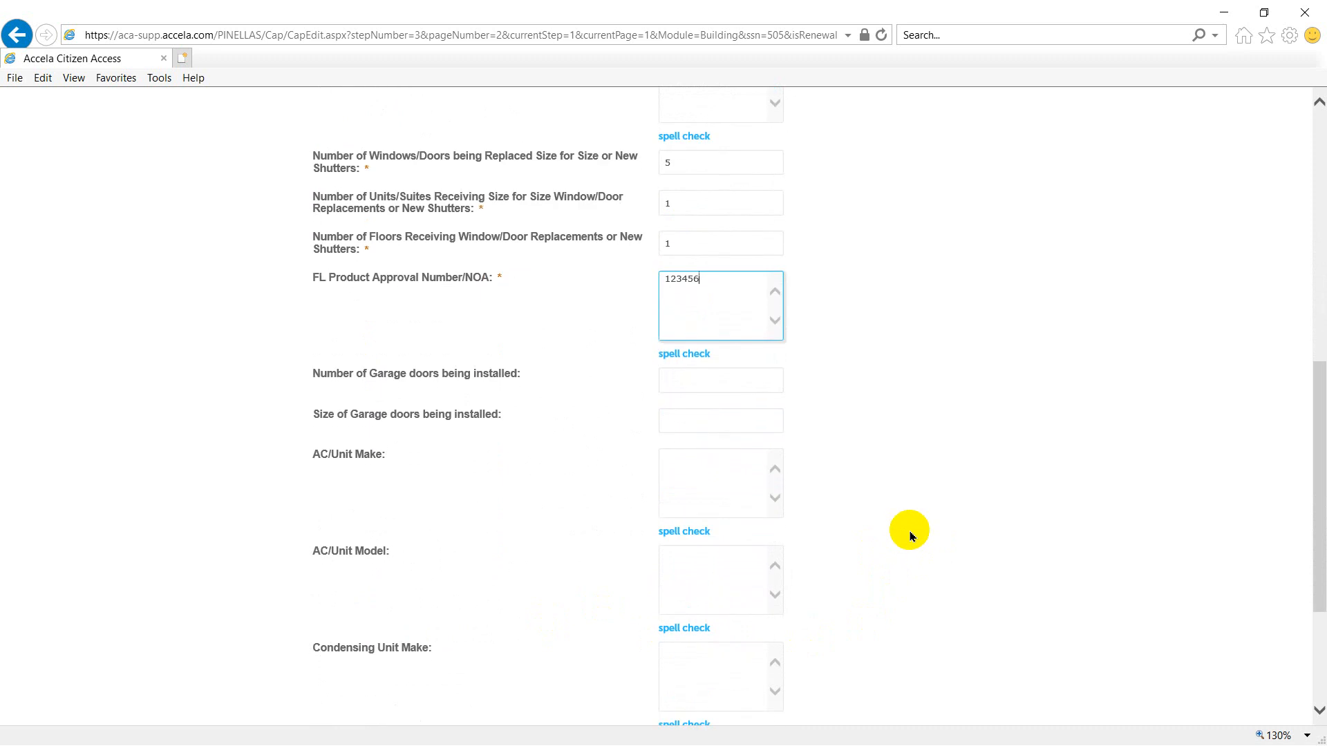
pyautogui.scroll(-3, 910, 536)
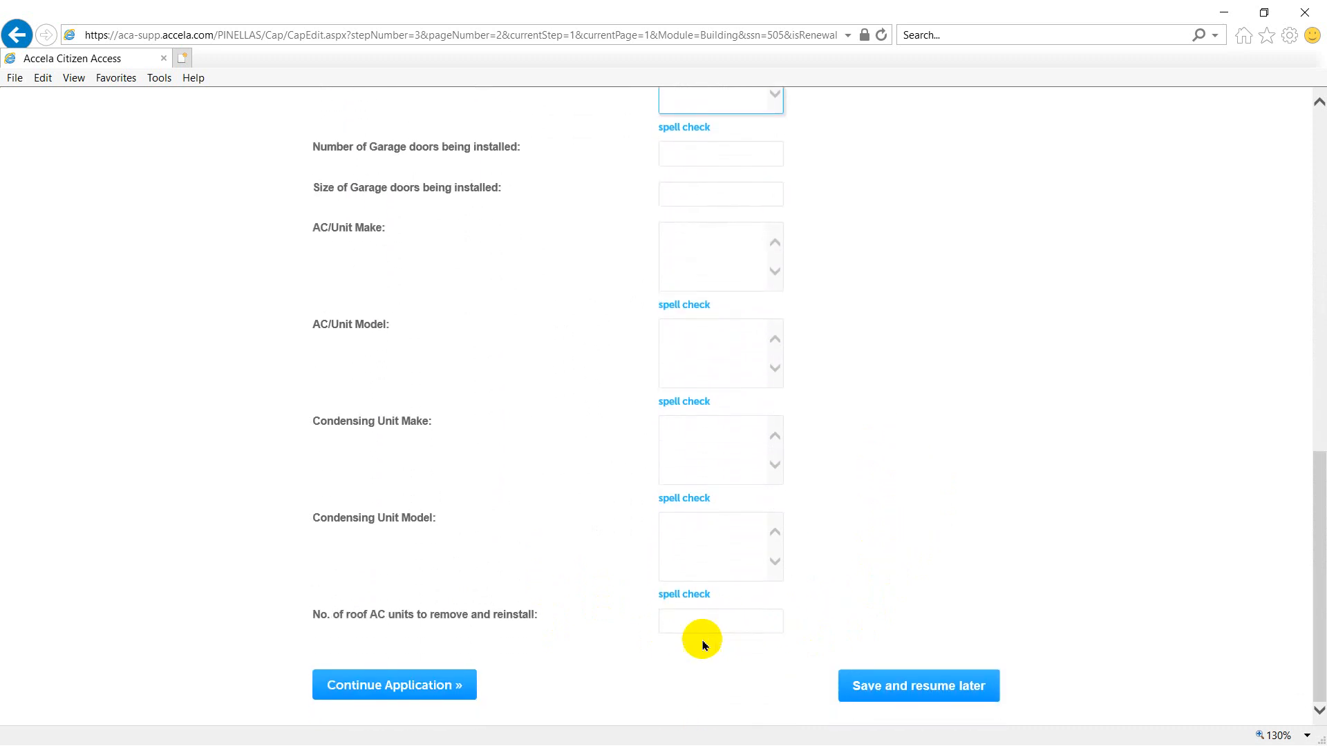
pyautogui.click(387, 685)
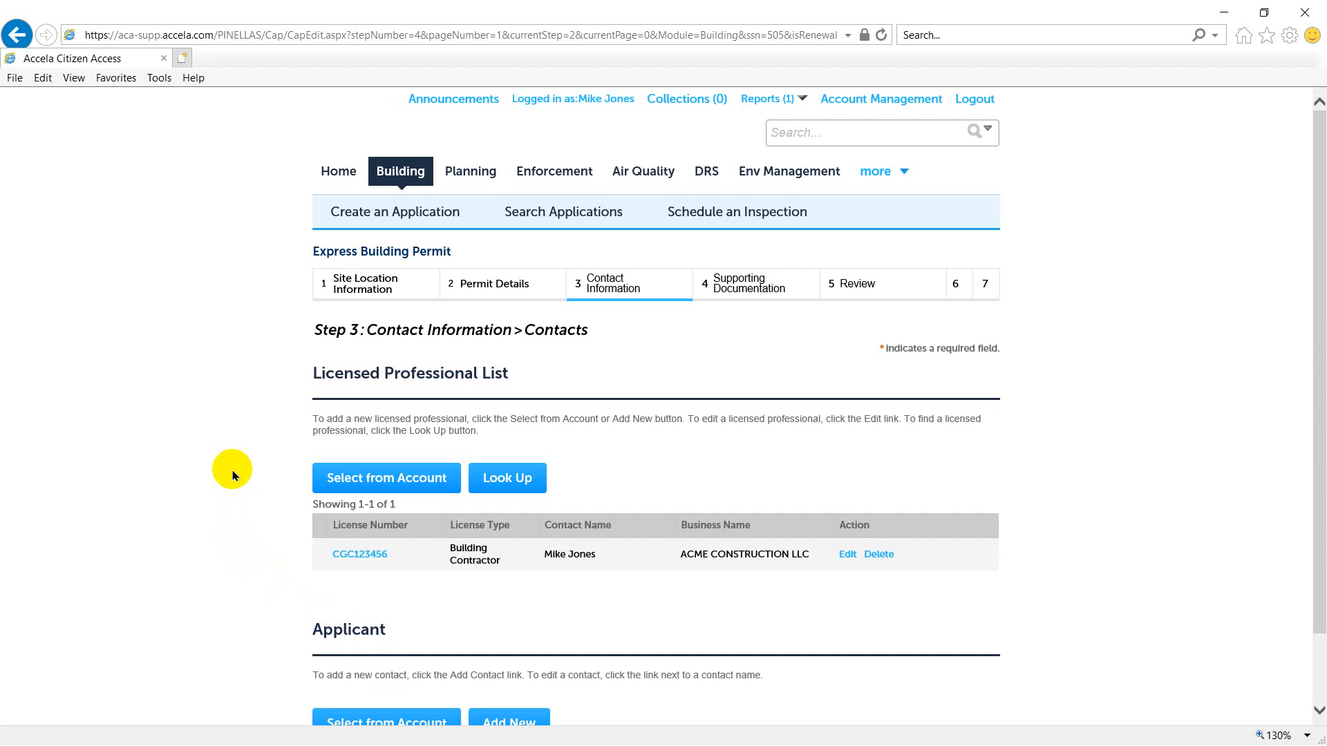
# - Add the applicant from the account using the Associated License entry for ACME CONSTRUCTION LLC, and continue to the supporting documentation
pyautogui.scroll(-1, 235, 475)
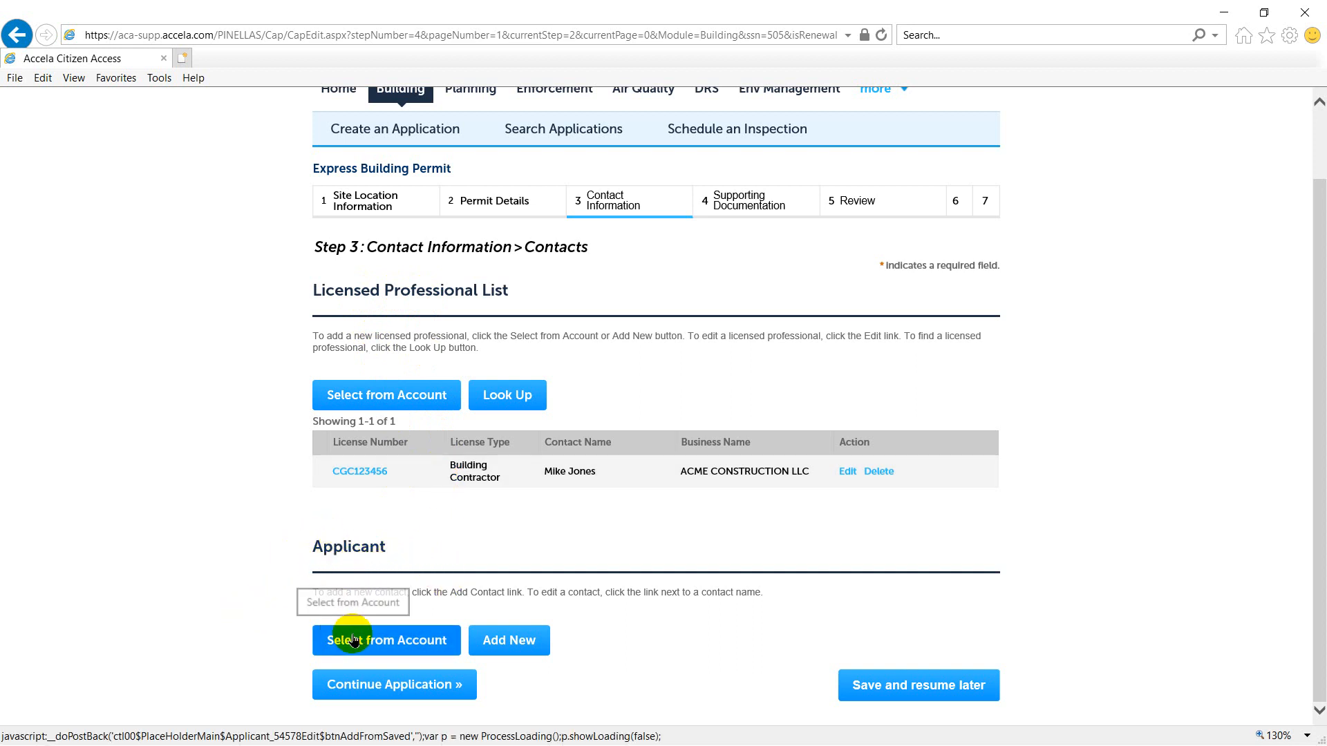
pyautogui.click(400, 643)
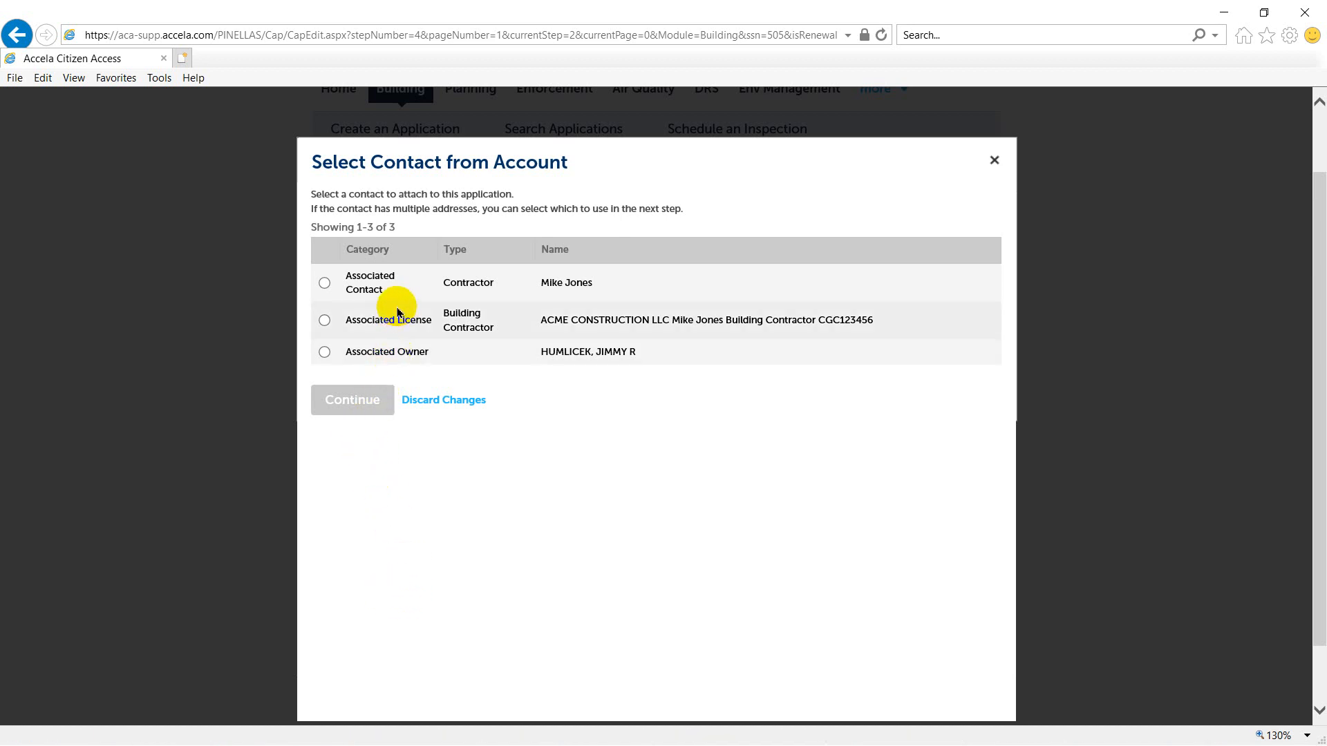
pyautogui.moveTo(608, 283); pyautogui.dragTo(345, 273)
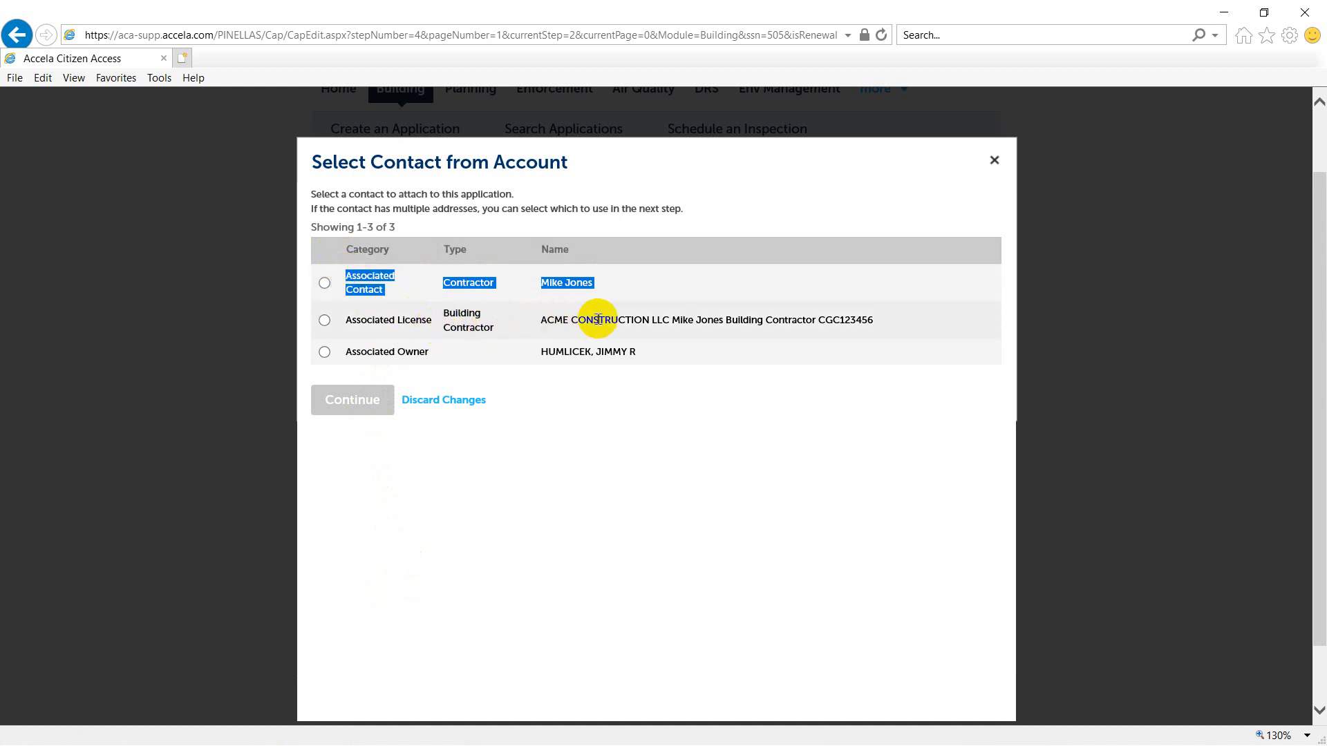
pyautogui.moveTo(625, 321); pyautogui.dragTo(387, 321)
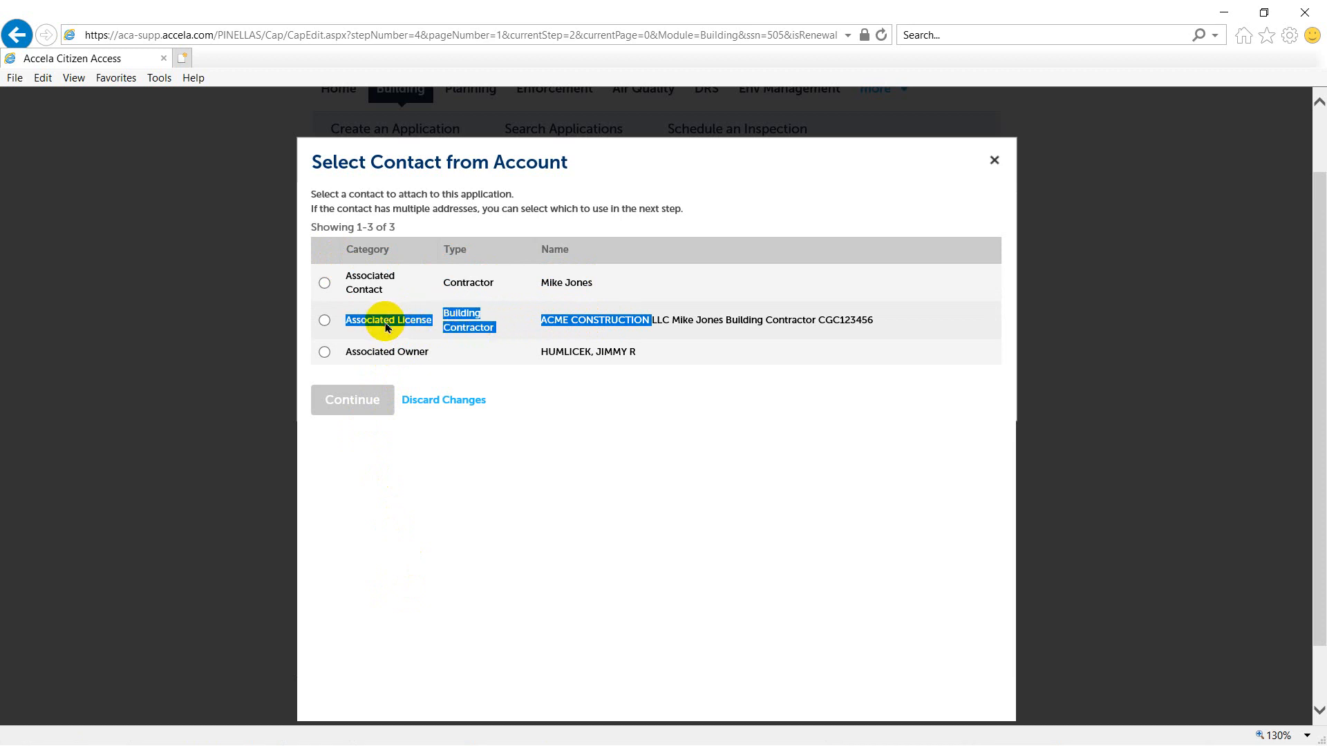
pyautogui.click(681, 320)
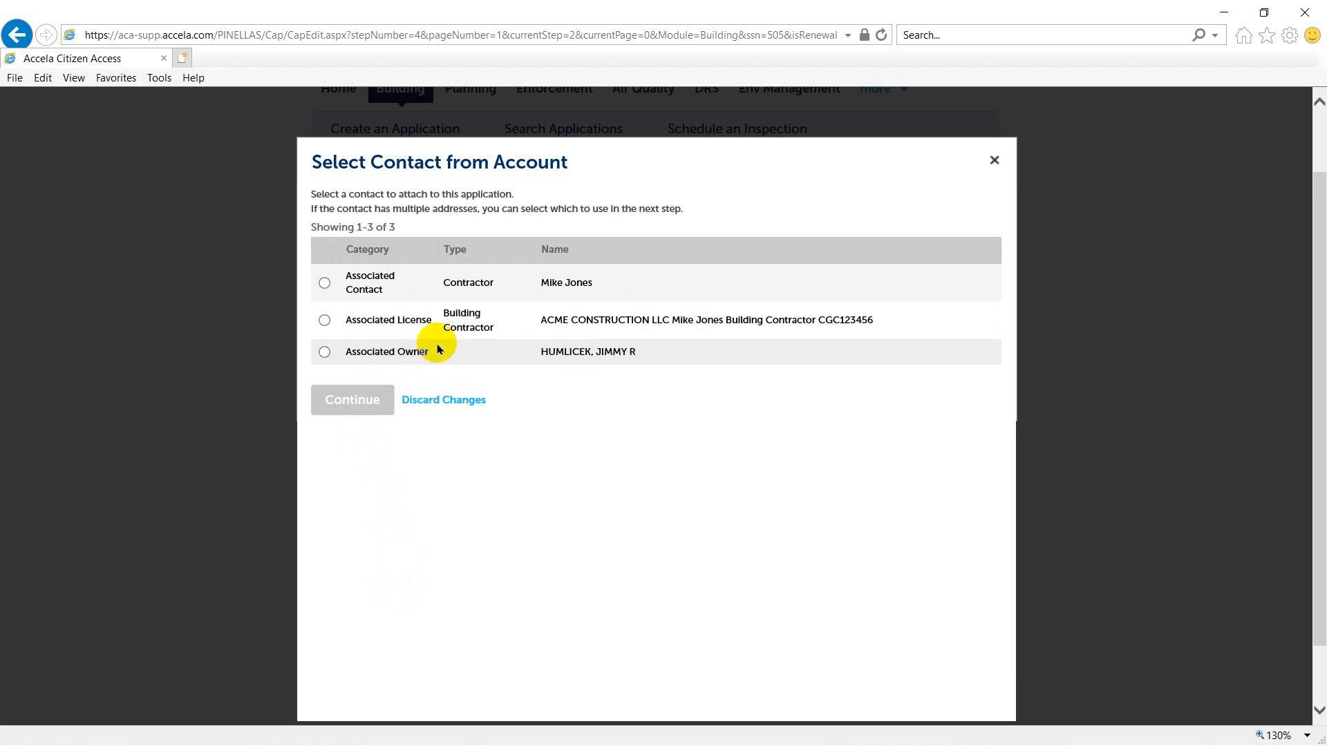
pyautogui.click(325, 321)
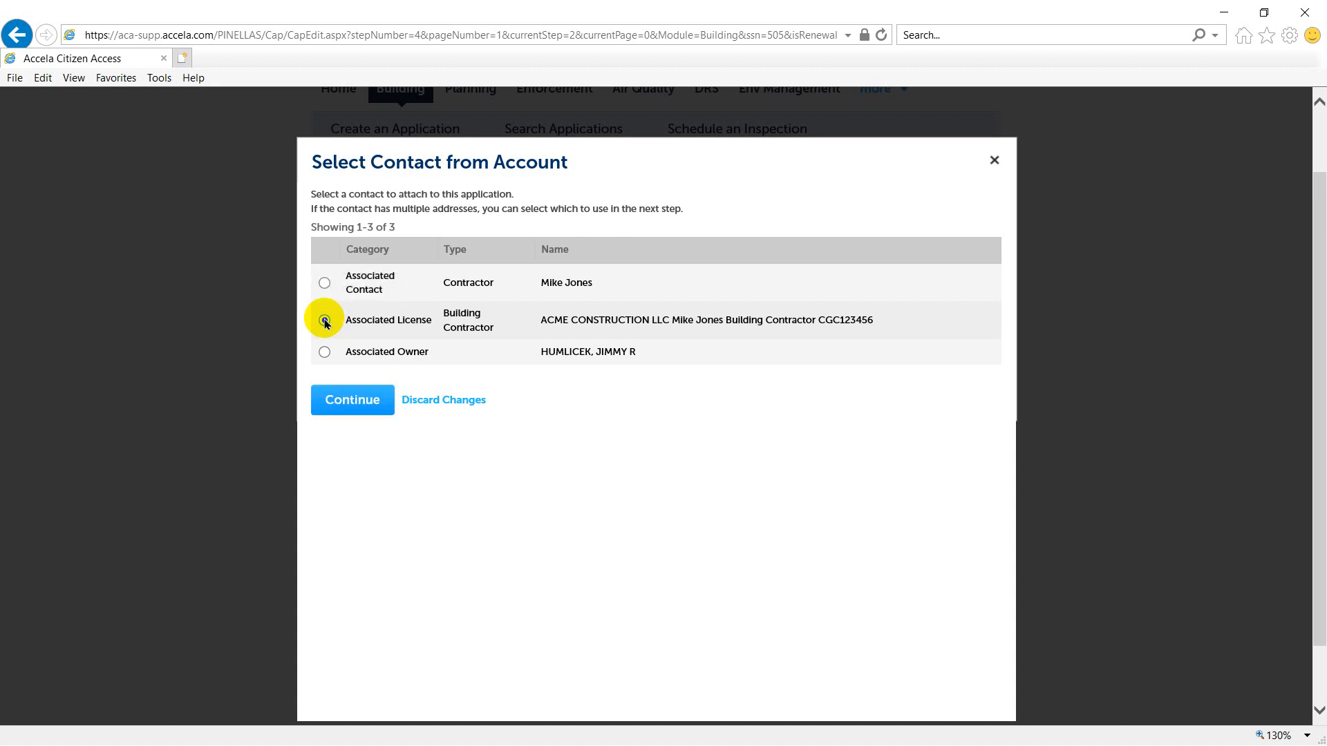
pyautogui.click(347, 402)
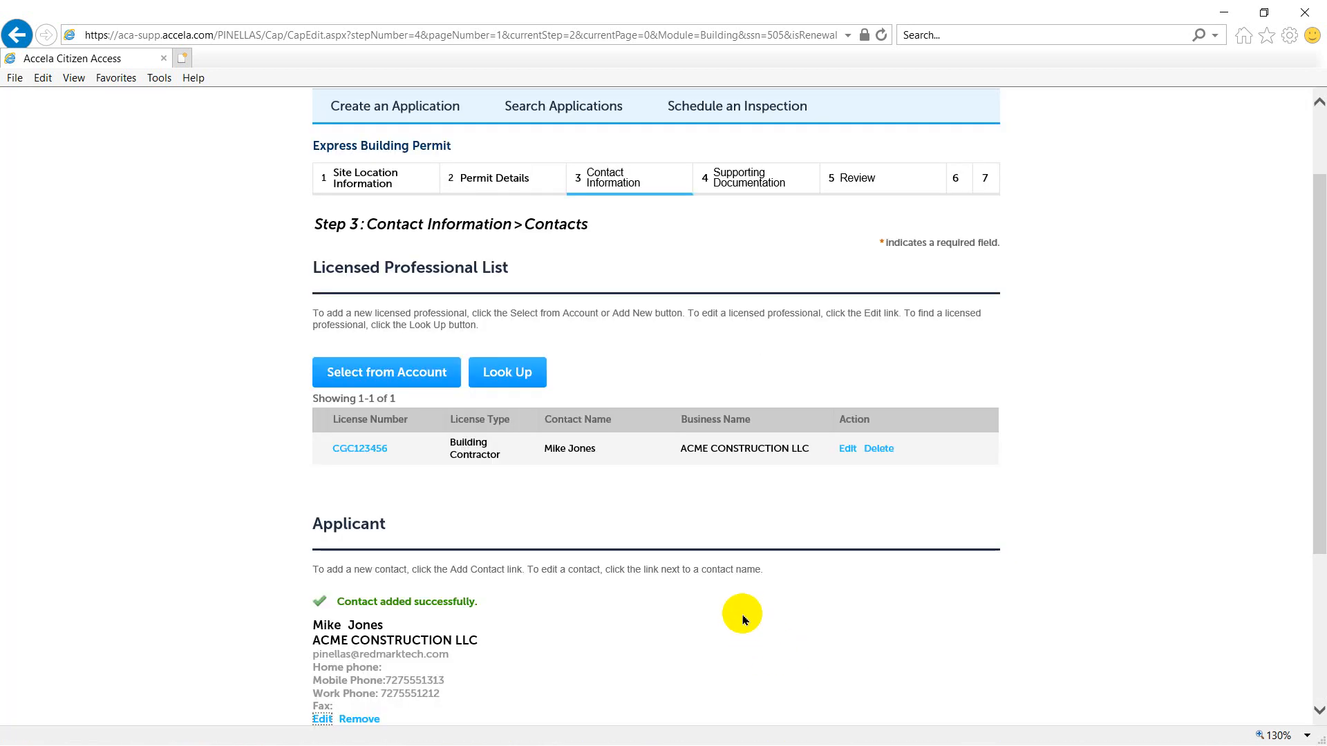
pyautogui.scroll(-4, 743, 620)
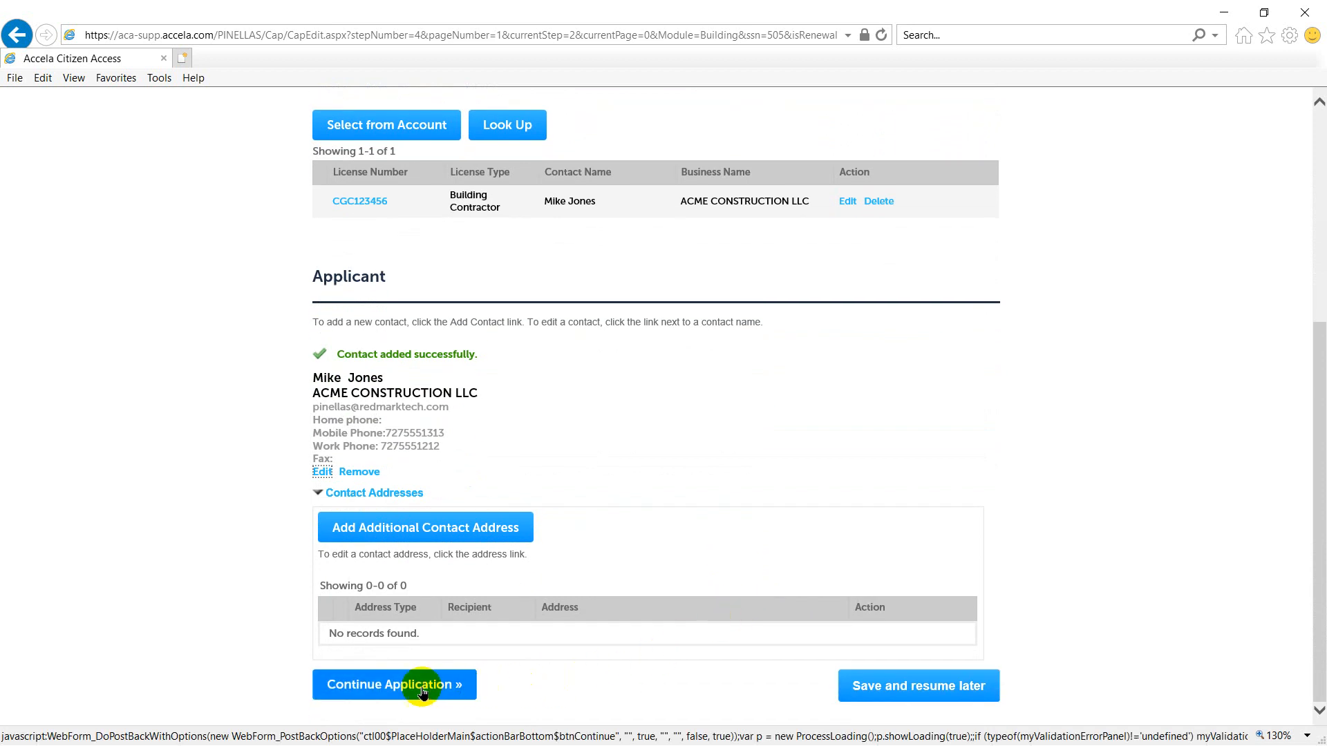
pyautogui.click(385, 686)
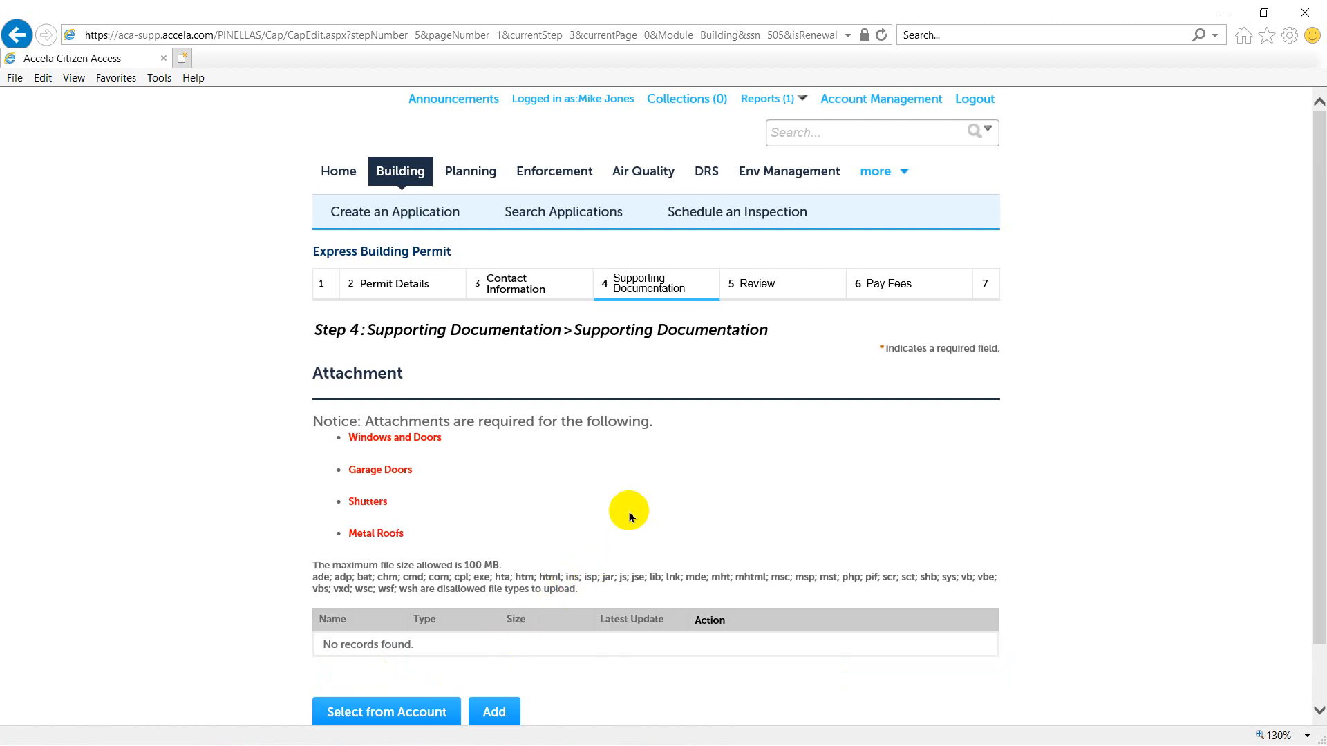
# - Upload the file Log FIDs.bmp from the Permissions folder as an attachment to the application
pyautogui.scroll(-1, 614, 400)
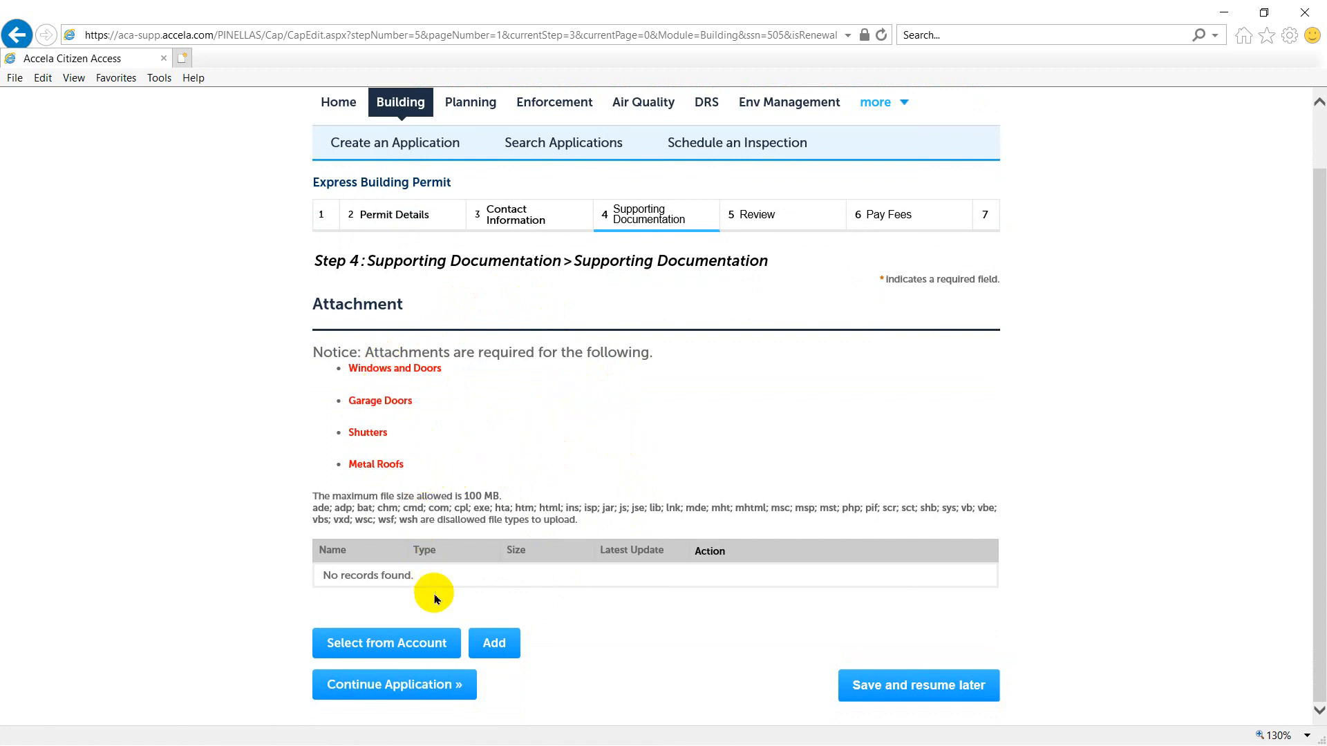
pyautogui.click(495, 650)
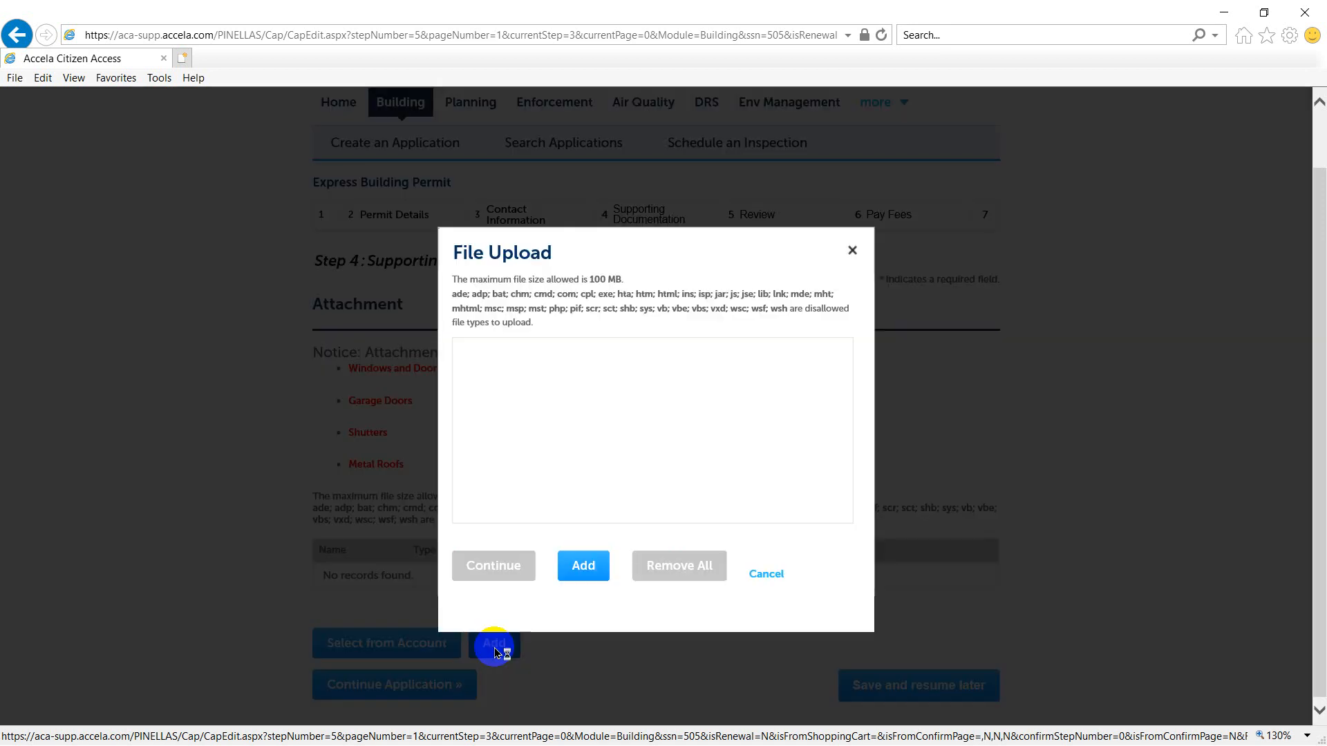
pyautogui.click(584, 567)
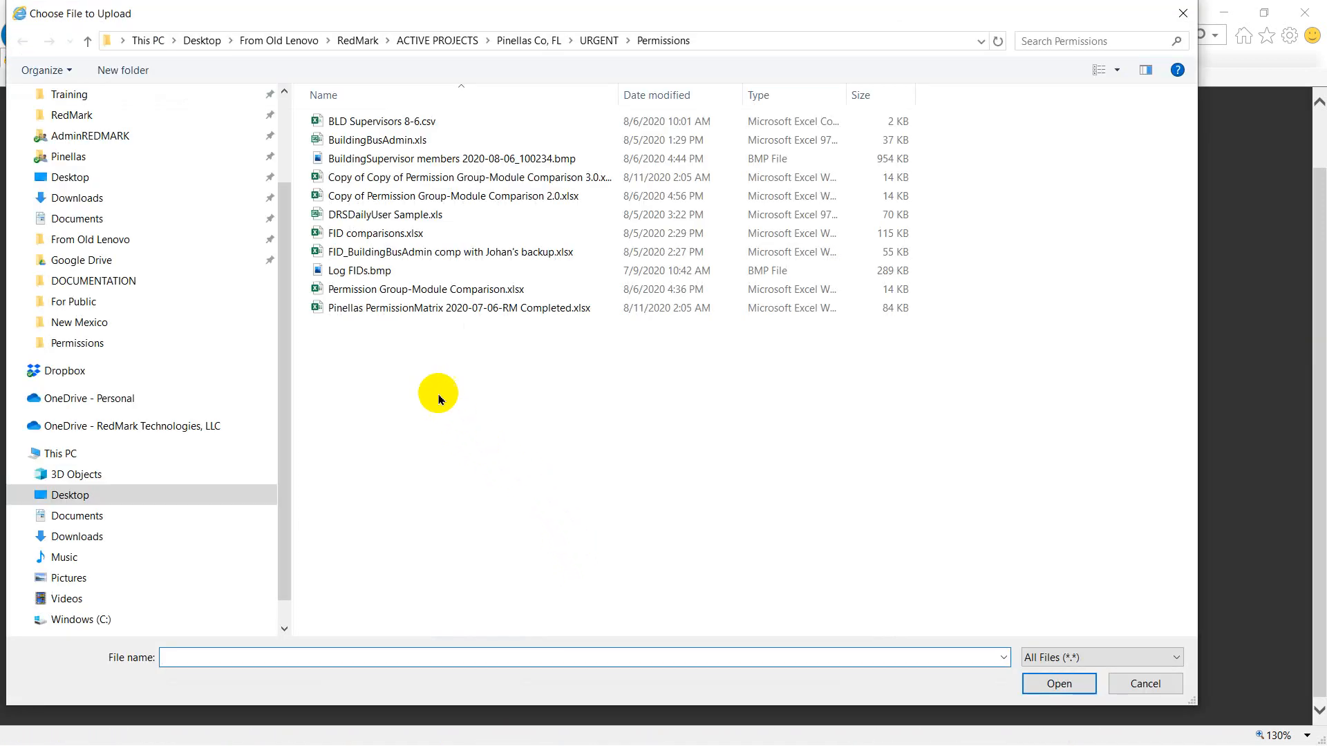
pyautogui.doubleClick(377, 253)
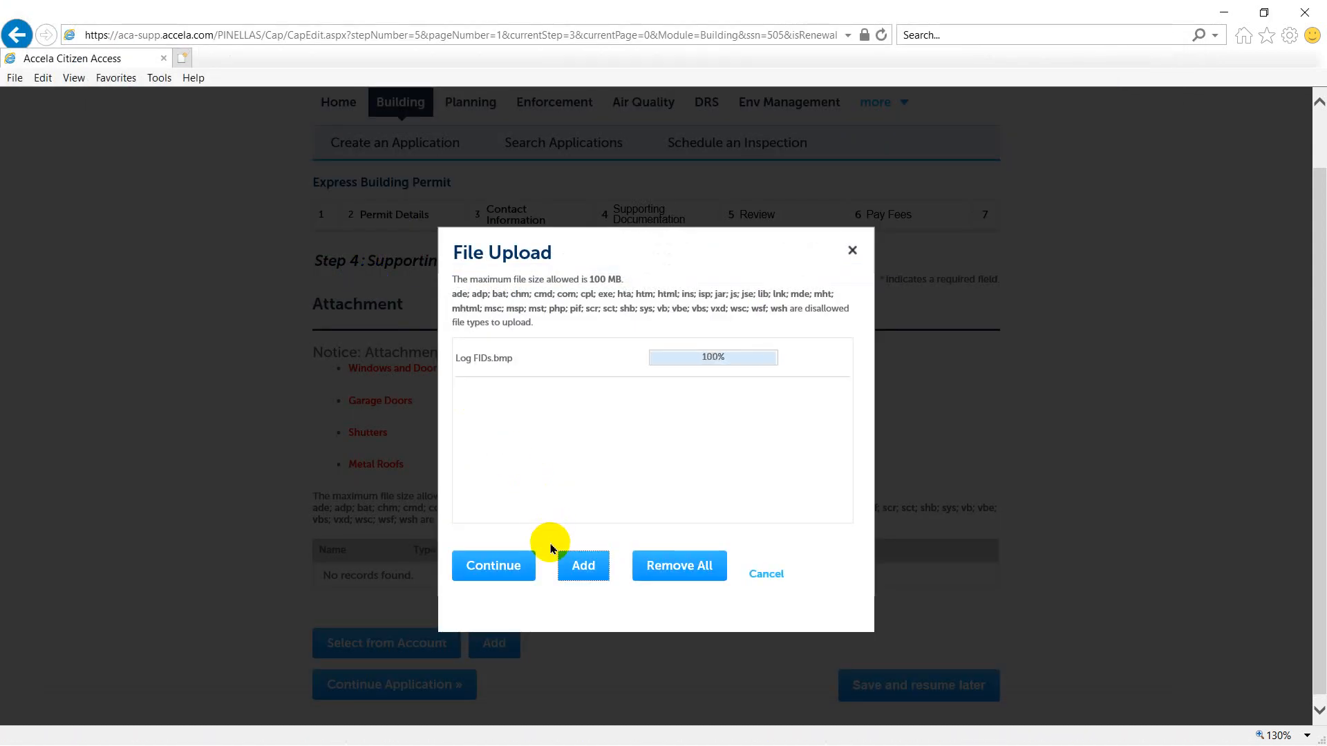
pyautogui.click(493, 567)
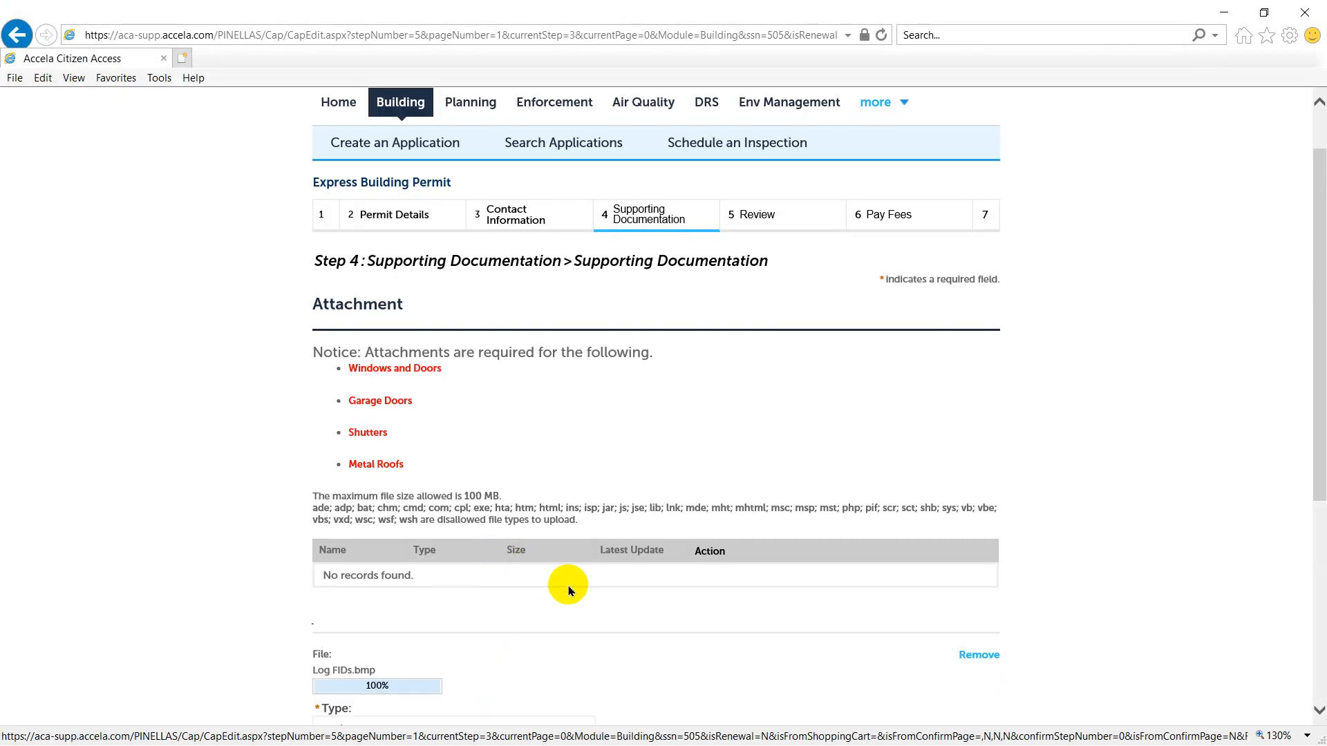
# - Set the uploaded attachment's type to Document, save it and continue to the review
pyautogui.scroll(-3, 675, 584)
pyautogui.click(349, 475)
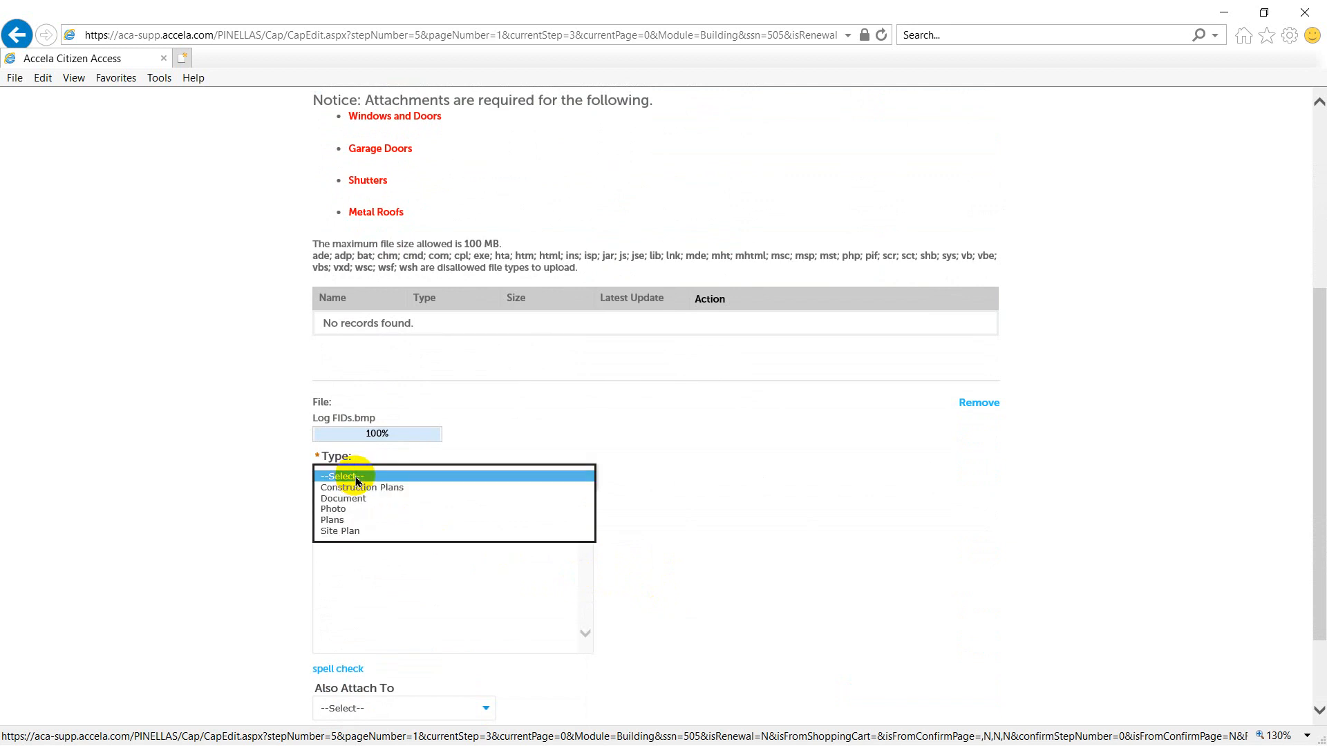
pyautogui.click(400, 488)
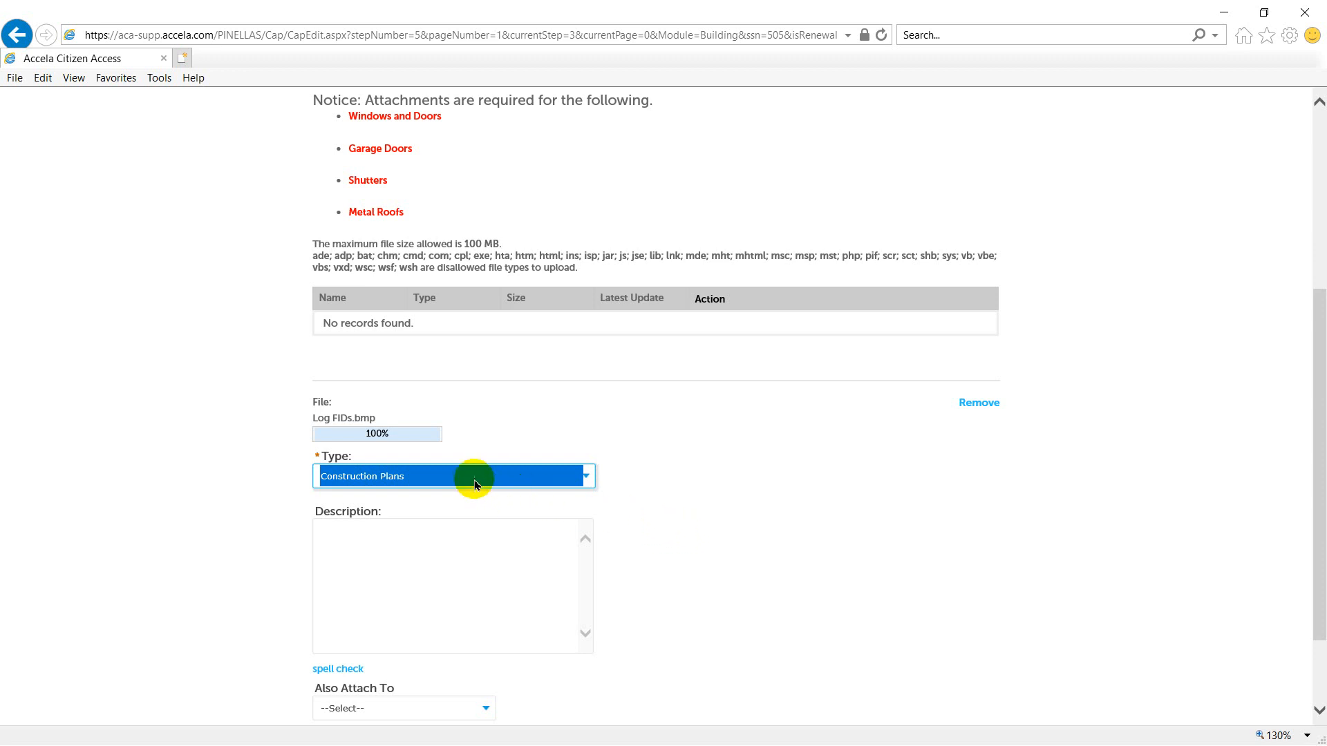
pyautogui.click(474, 478)
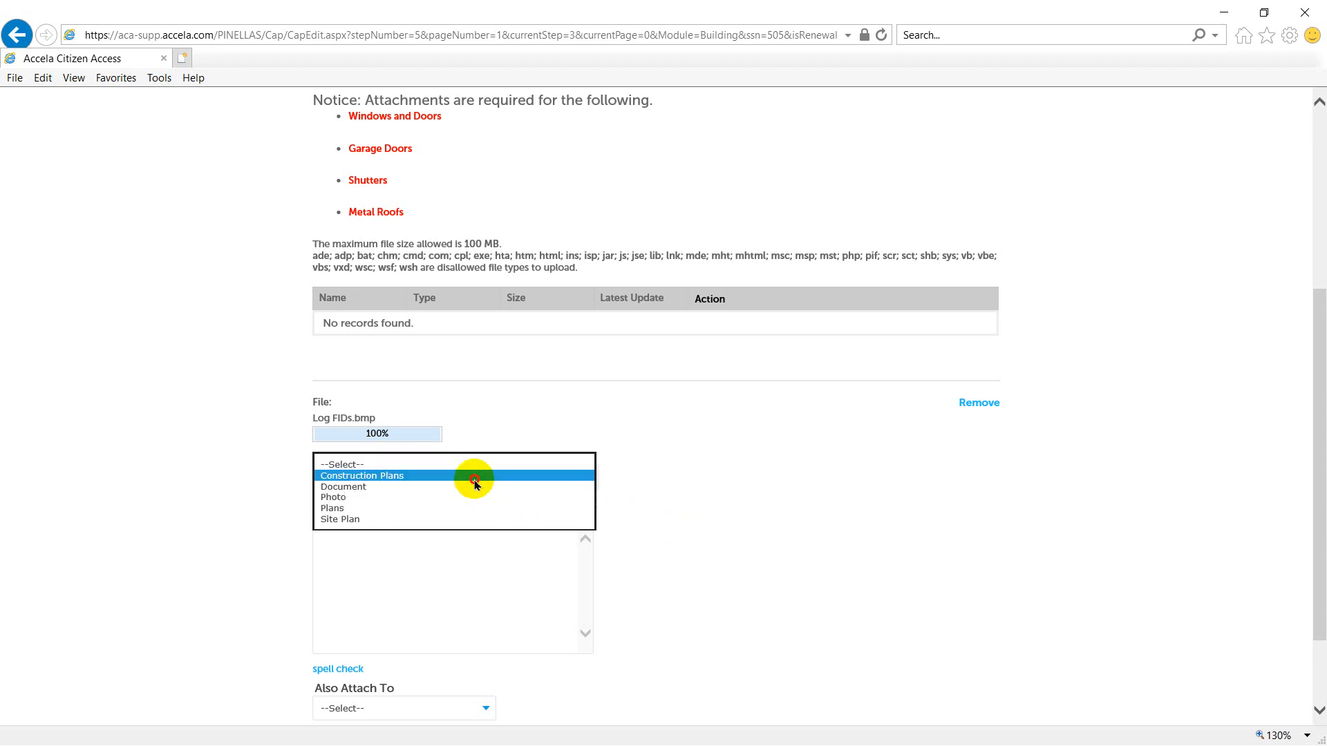
pyautogui.click(460, 487)
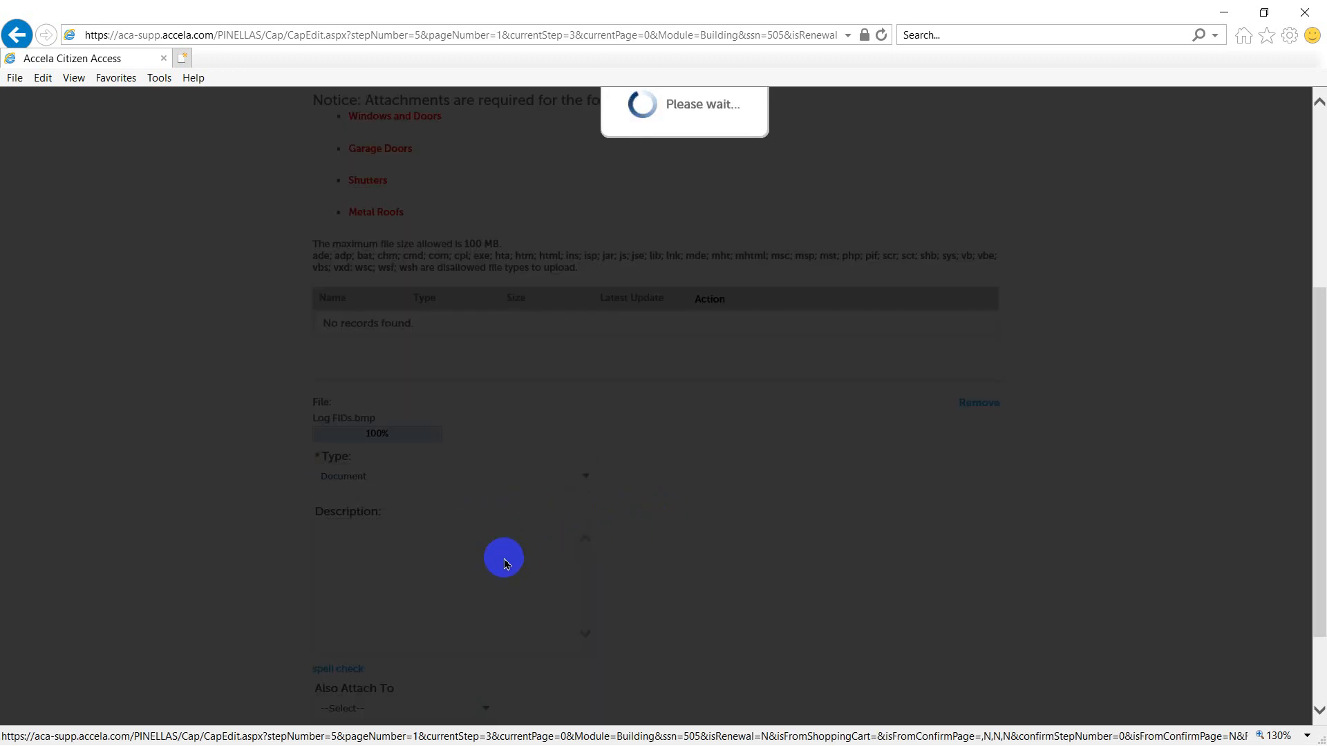
pyautogui.scroll(-3, 664, 560)
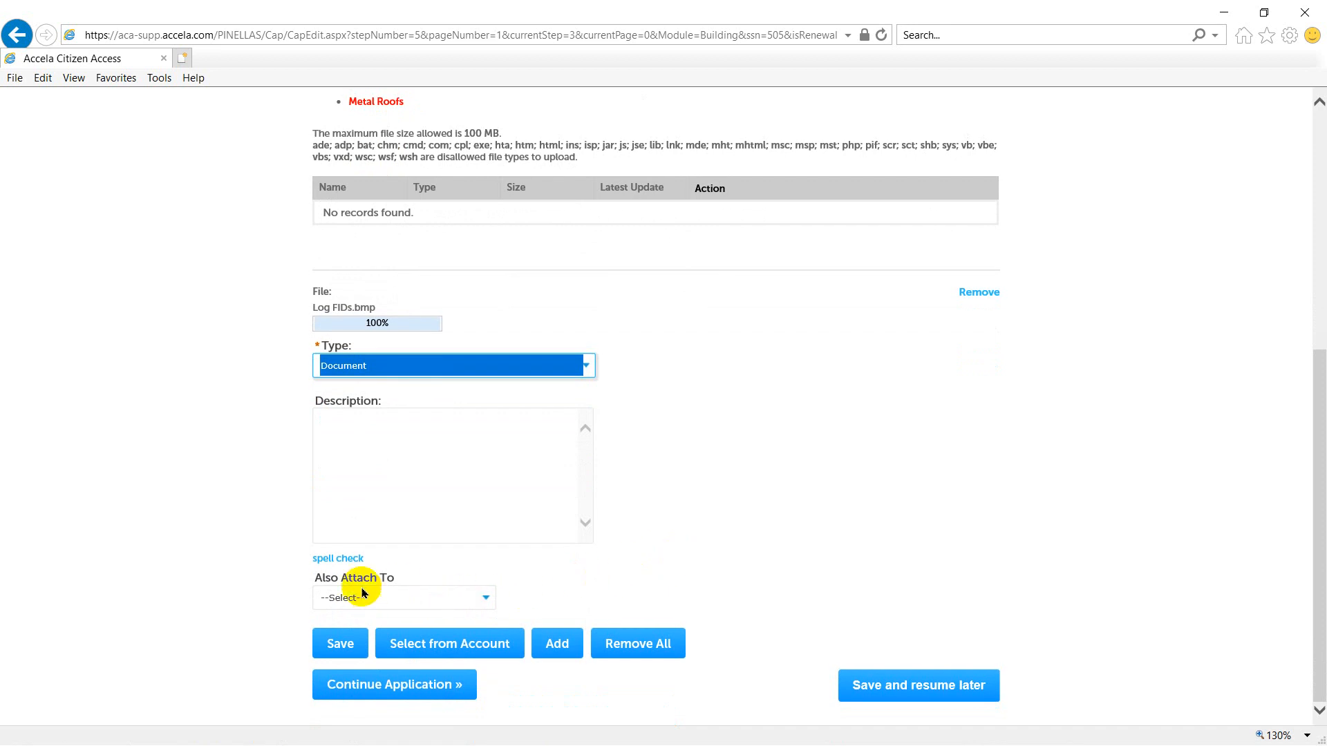
pyautogui.click(336, 643)
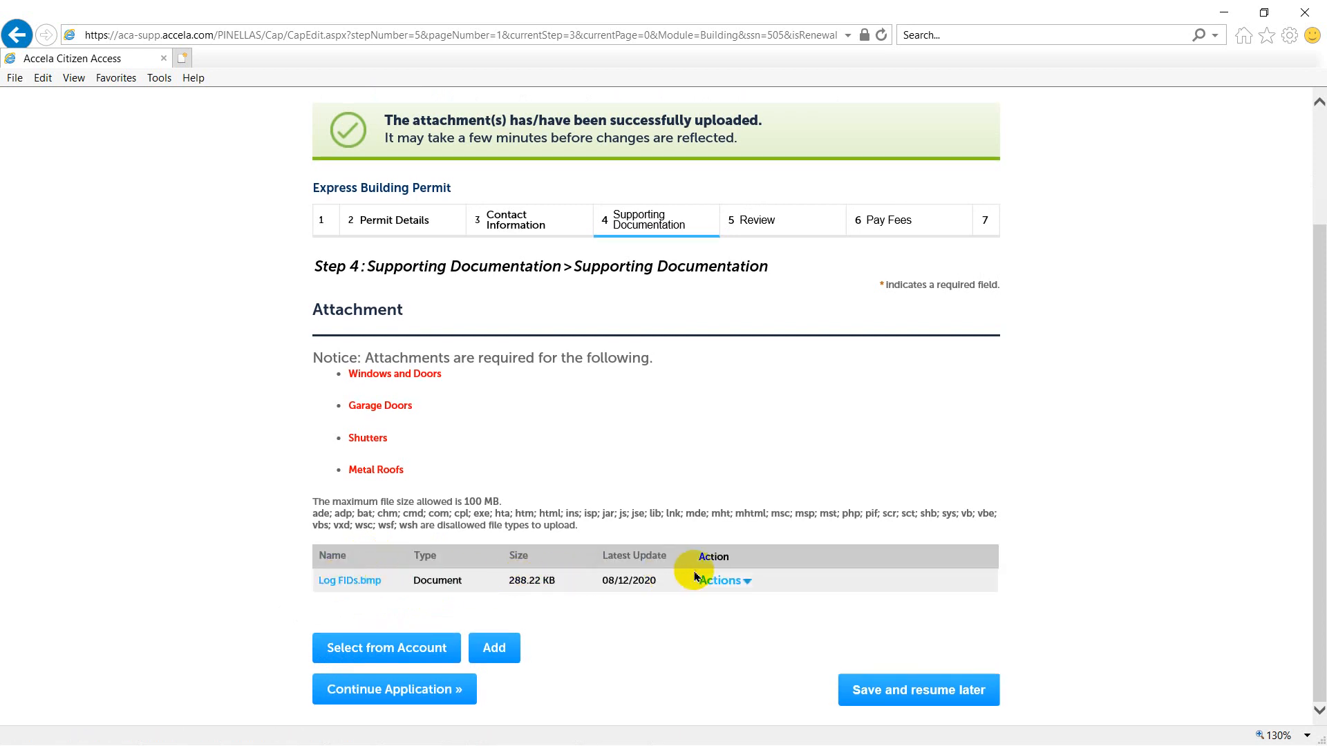
pyautogui.click(391, 683)
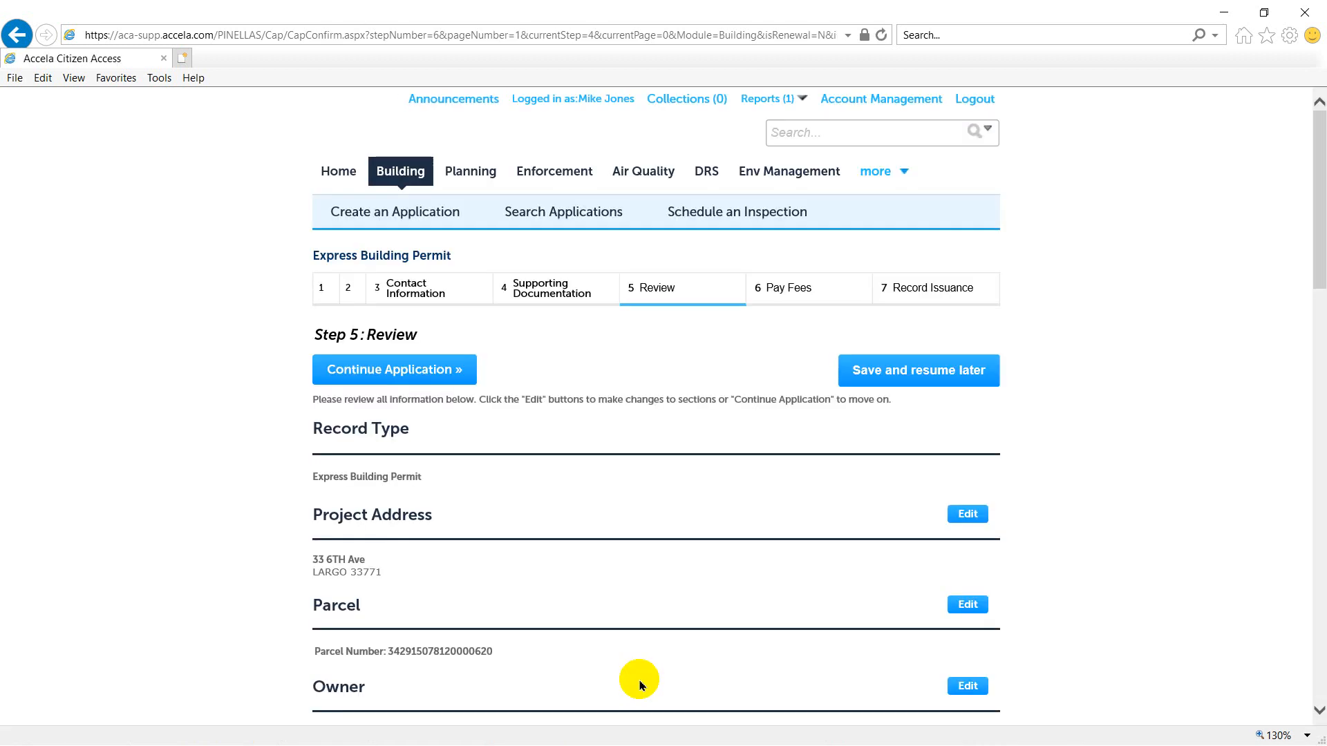
# - Review the application summary, agree to the certification and continue to the fees
pyautogui.scroll(-7, 688, 493)
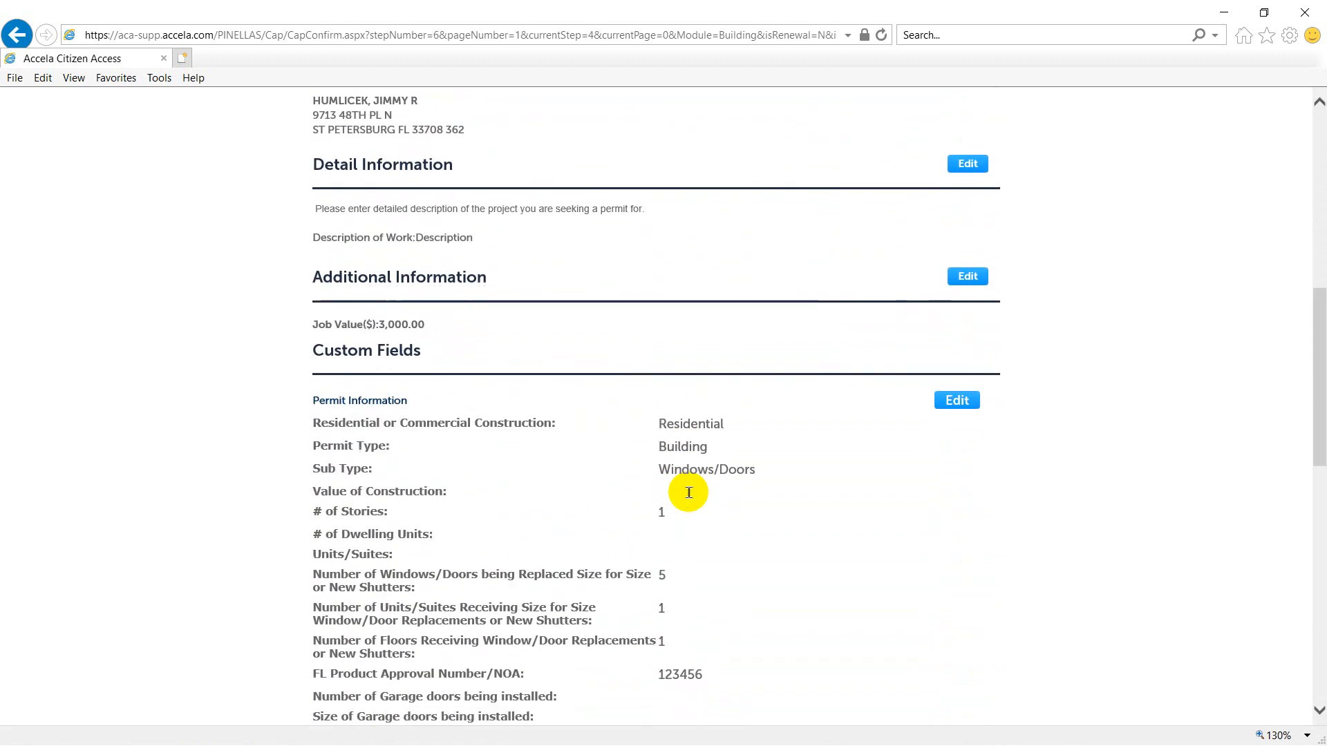
pyautogui.scroll(-9, 689, 493)
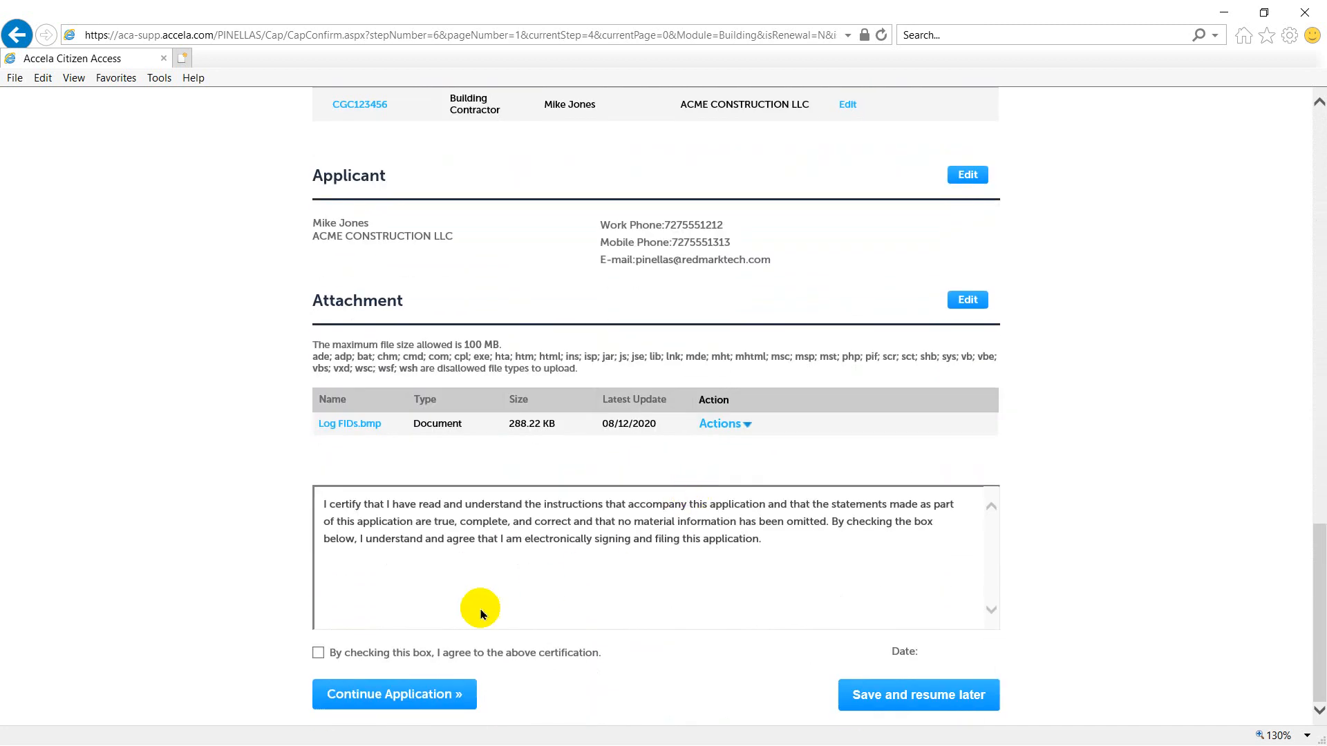
pyautogui.click(318, 653)
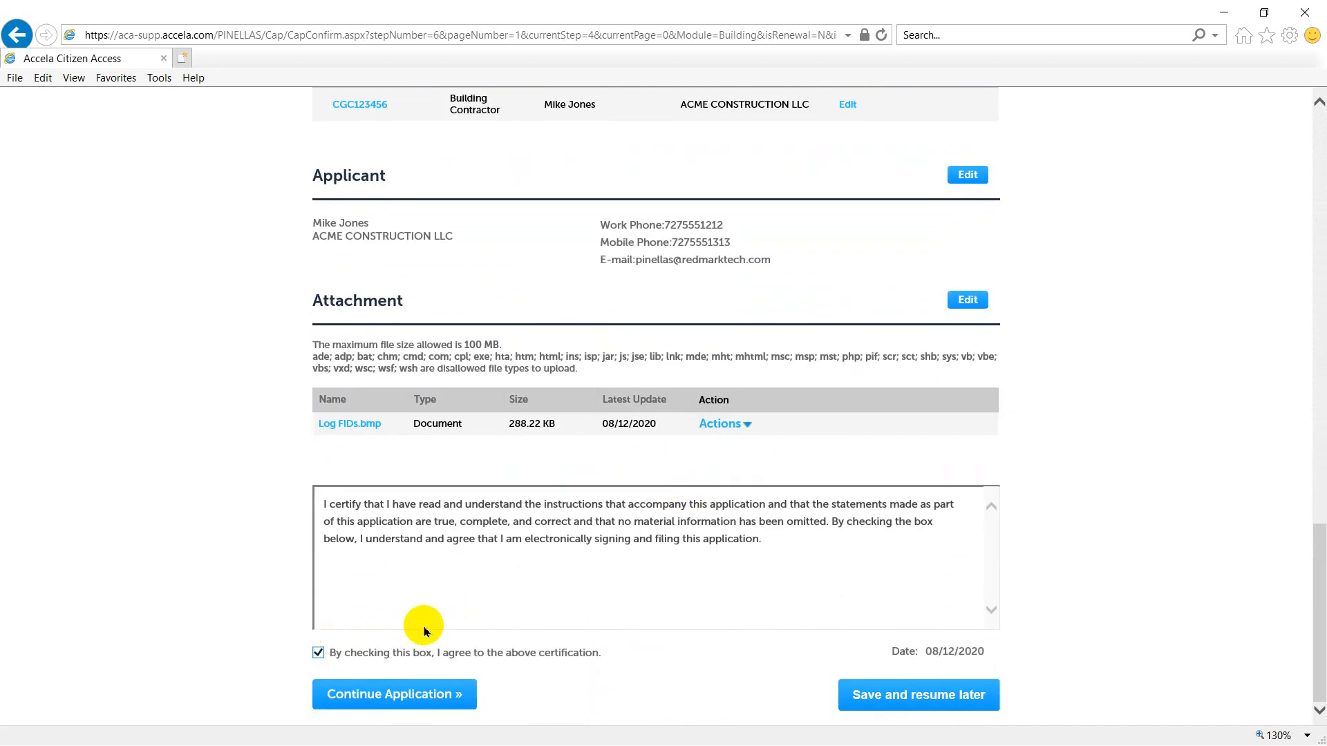
pyautogui.click(417, 702)
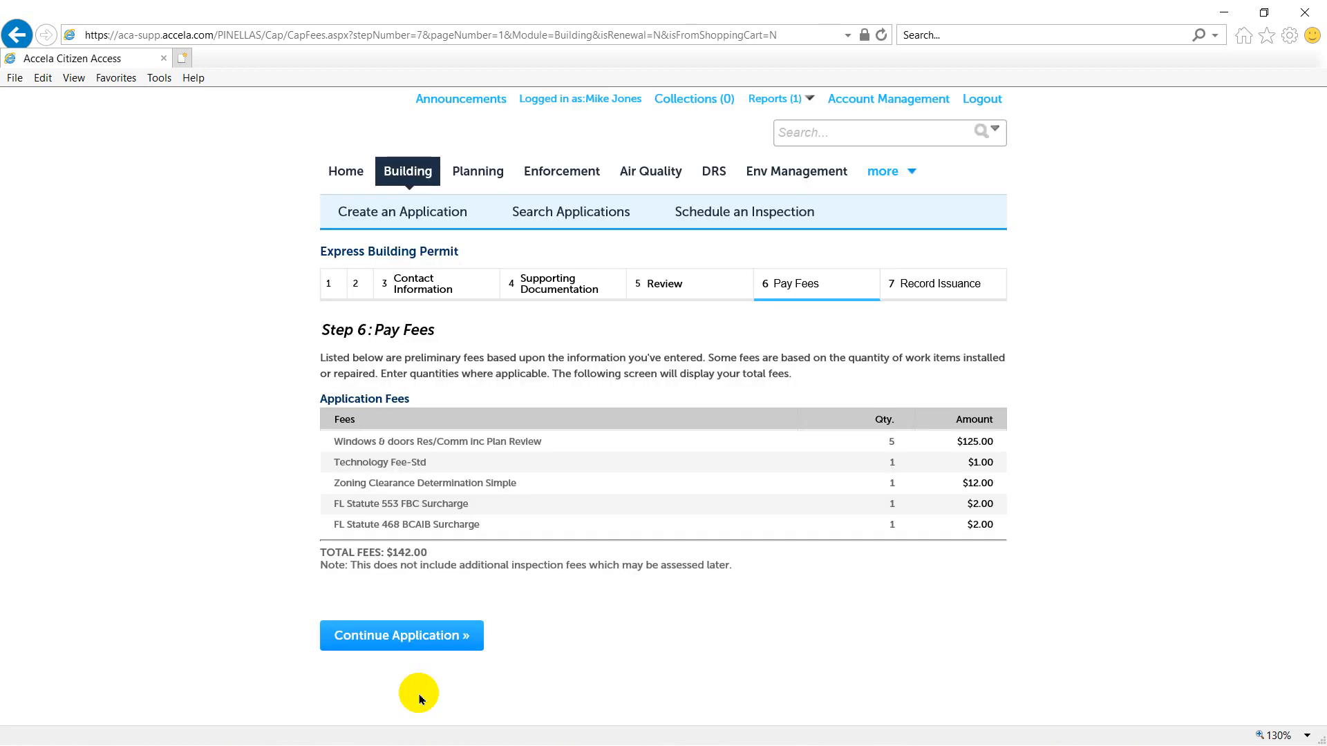
# - Proceed to credit card payment, fill in the Visa card number, security code, expiration date and cardholder details, and try to submit the payment
pyautogui.click(372, 642)
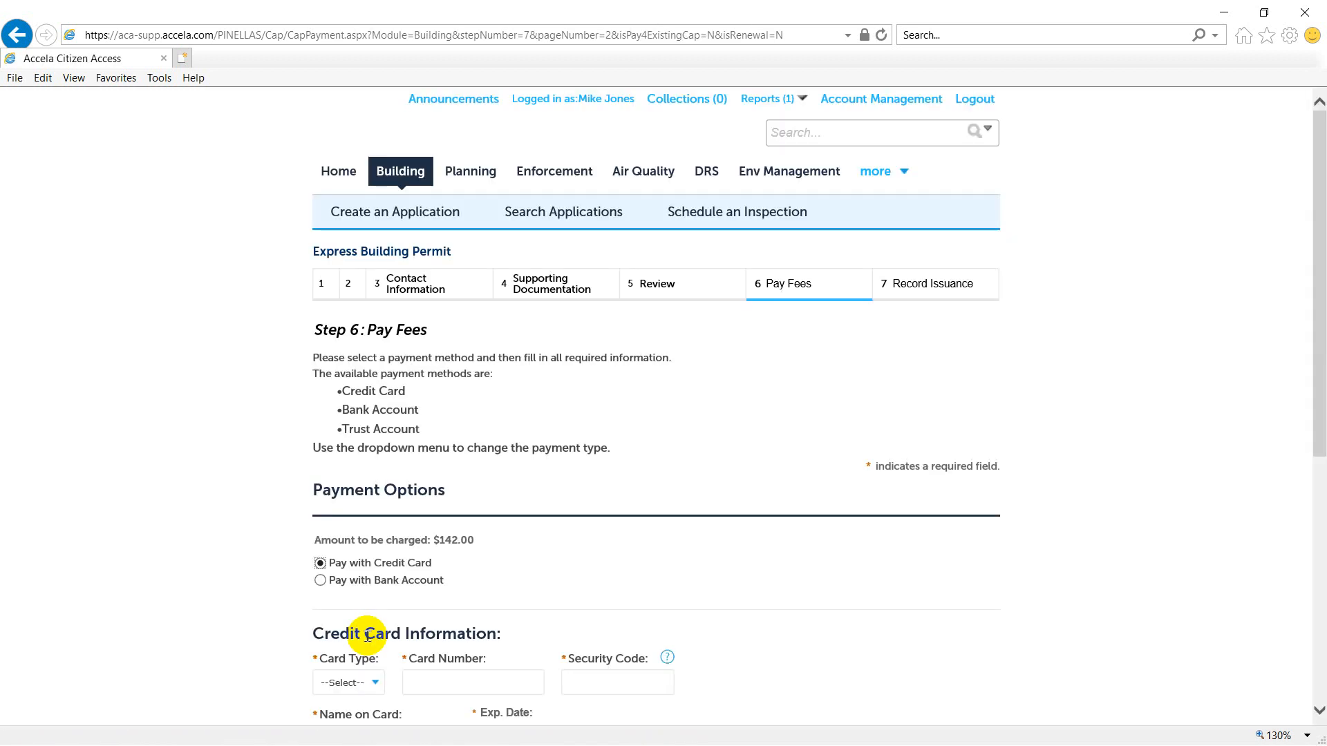
pyautogui.scroll(-6, 344, 599)
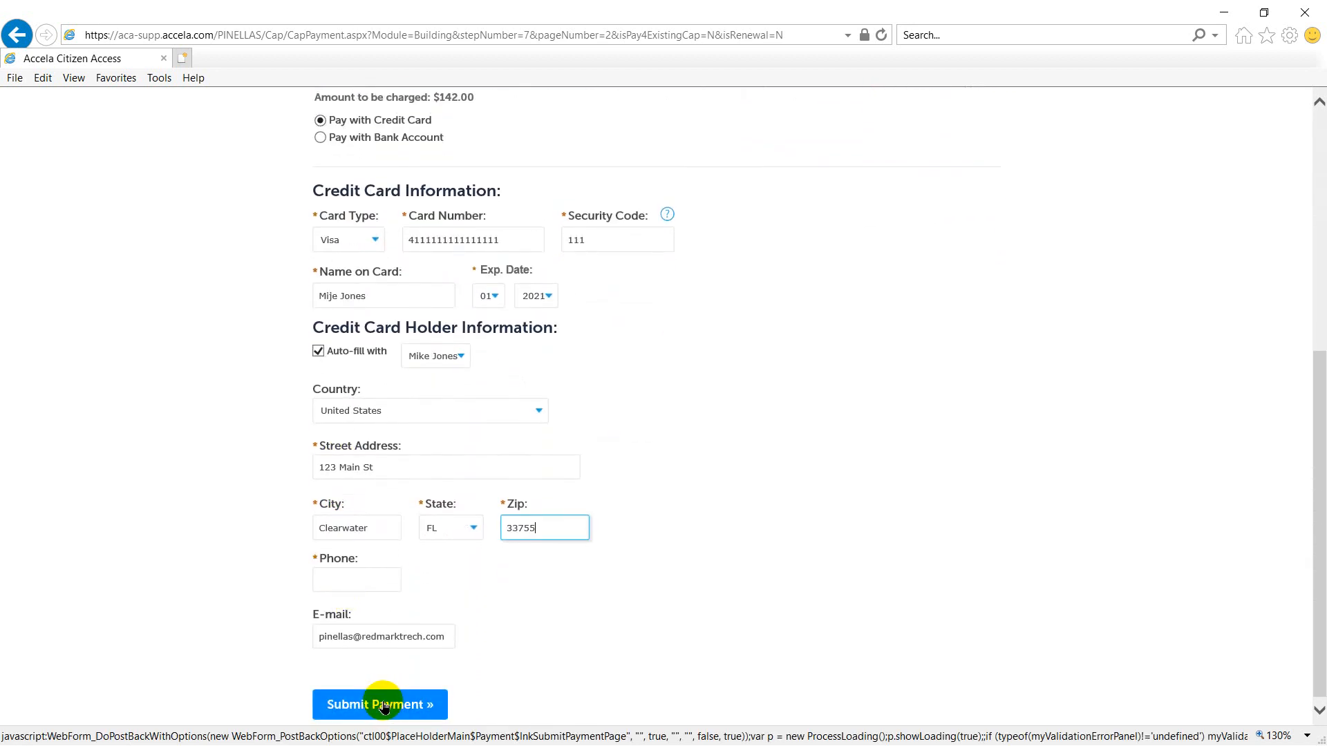
pyautogui.click(384, 705)
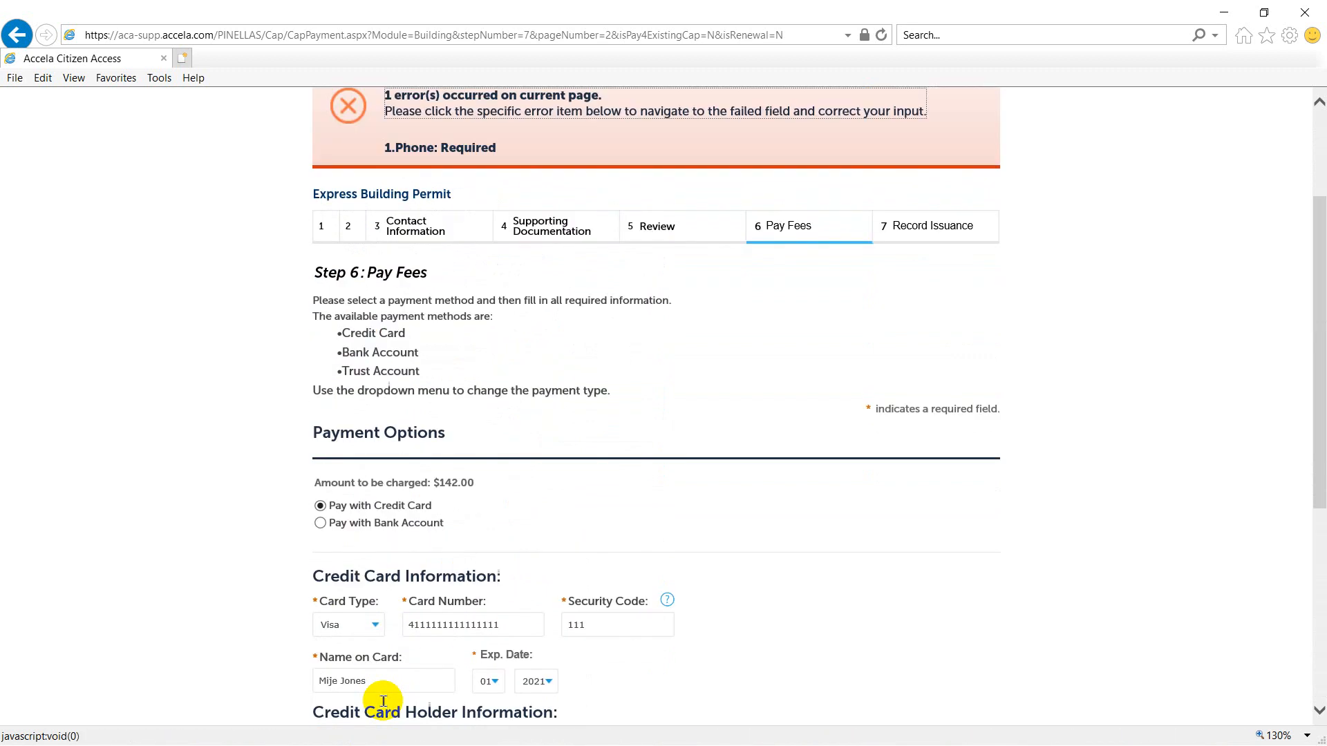
# - Enter the cardholder's phone number in the required phone field and submit the credit card payment
pyautogui.scroll(-5, 489, 607)
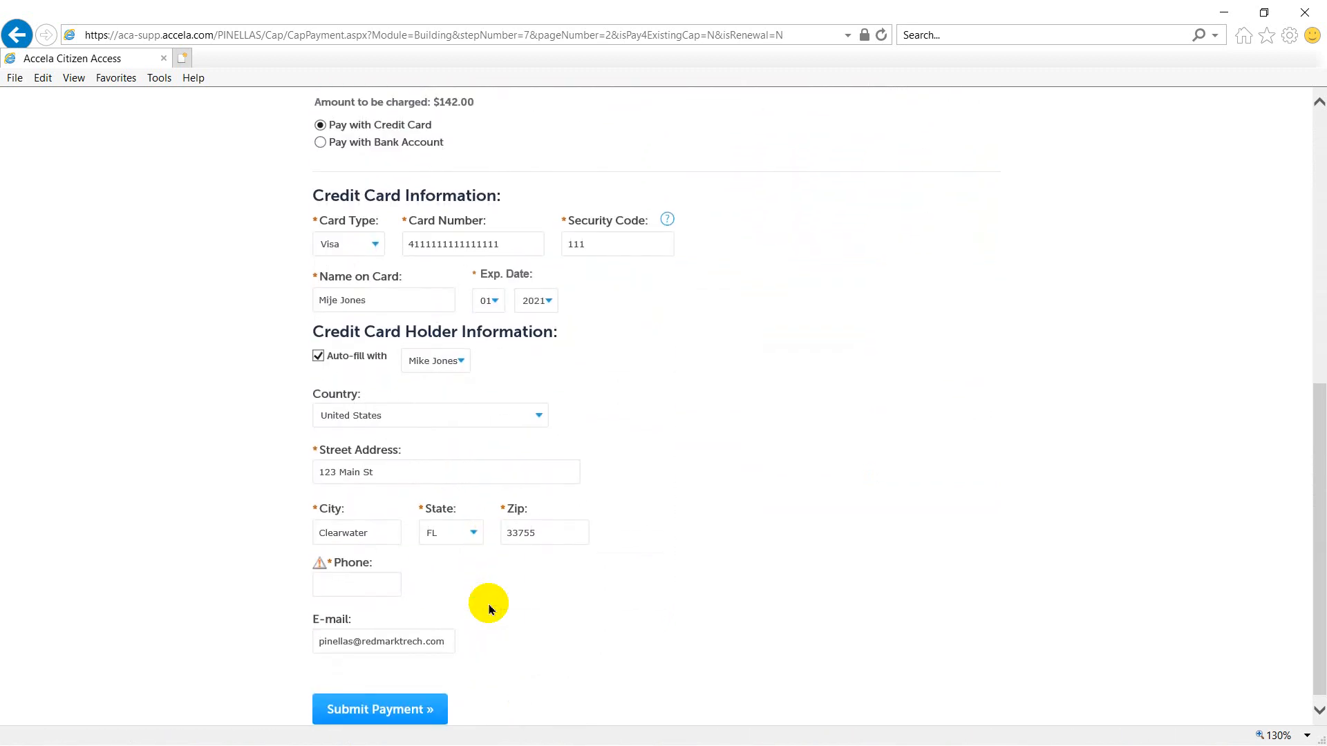
pyautogui.click(354, 584)
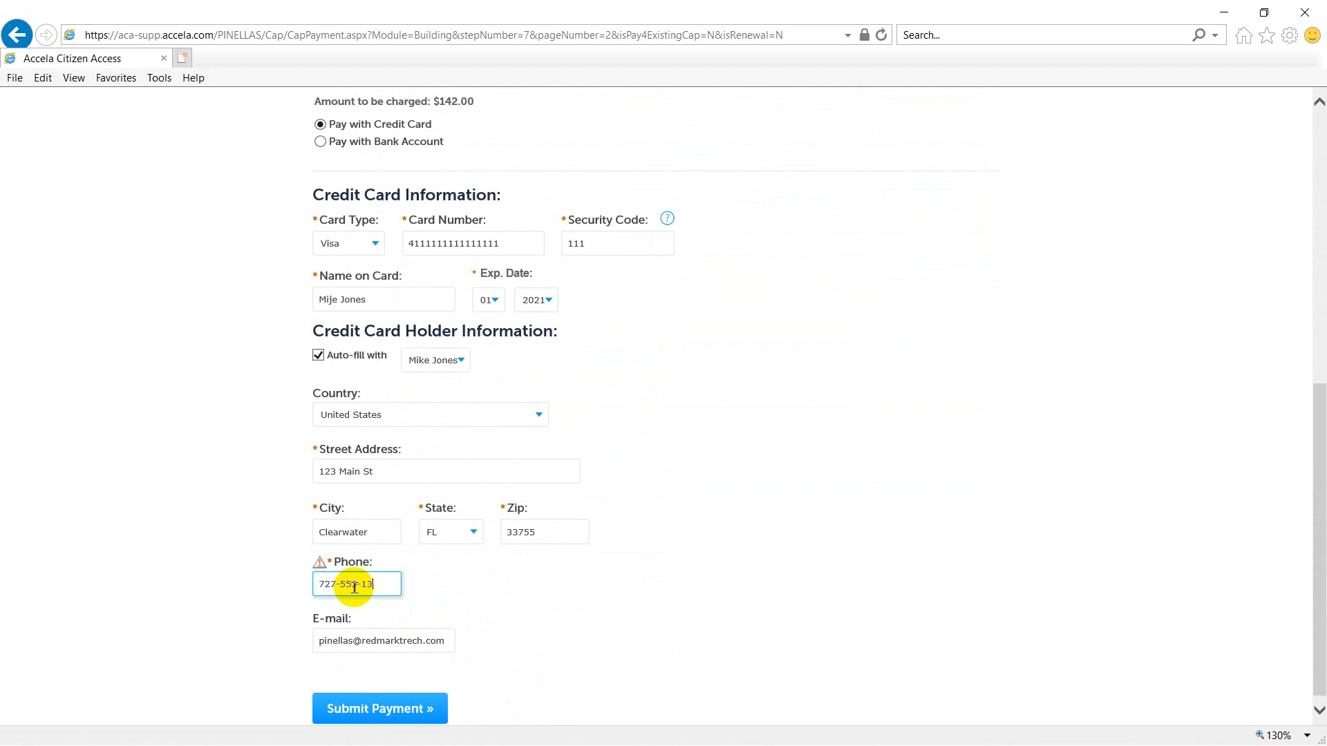
pyautogui.click(381, 709)
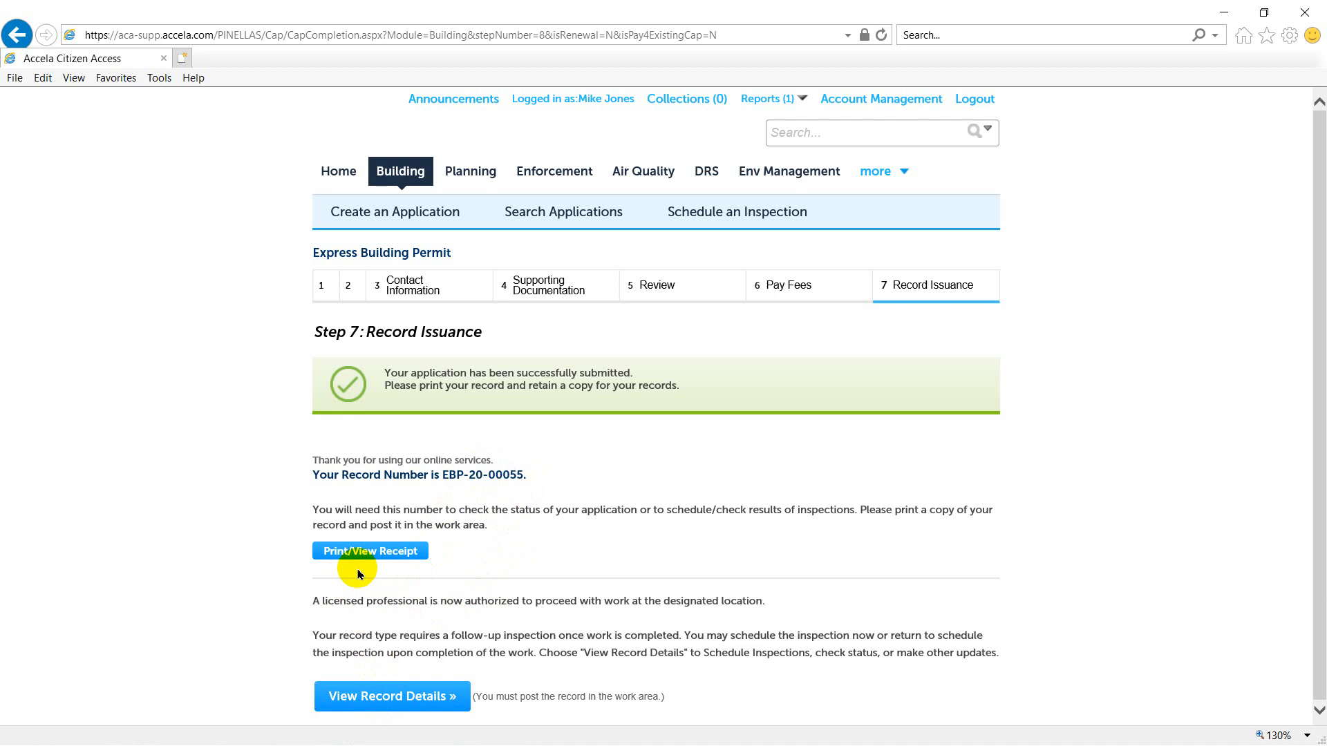
# - View the payment receipt for the submitted express building permit and close the receipt window
pyautogui.click(387, 696)
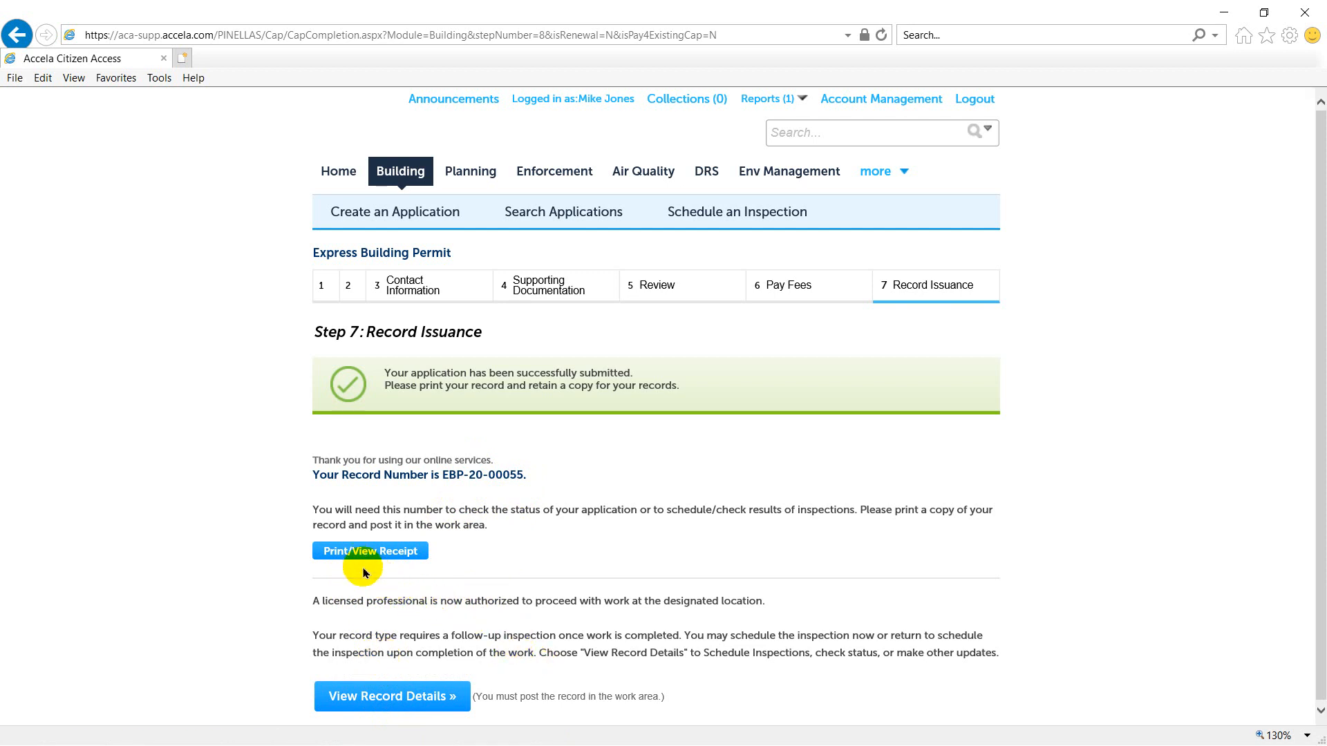
pyautogui.click(338, 557)
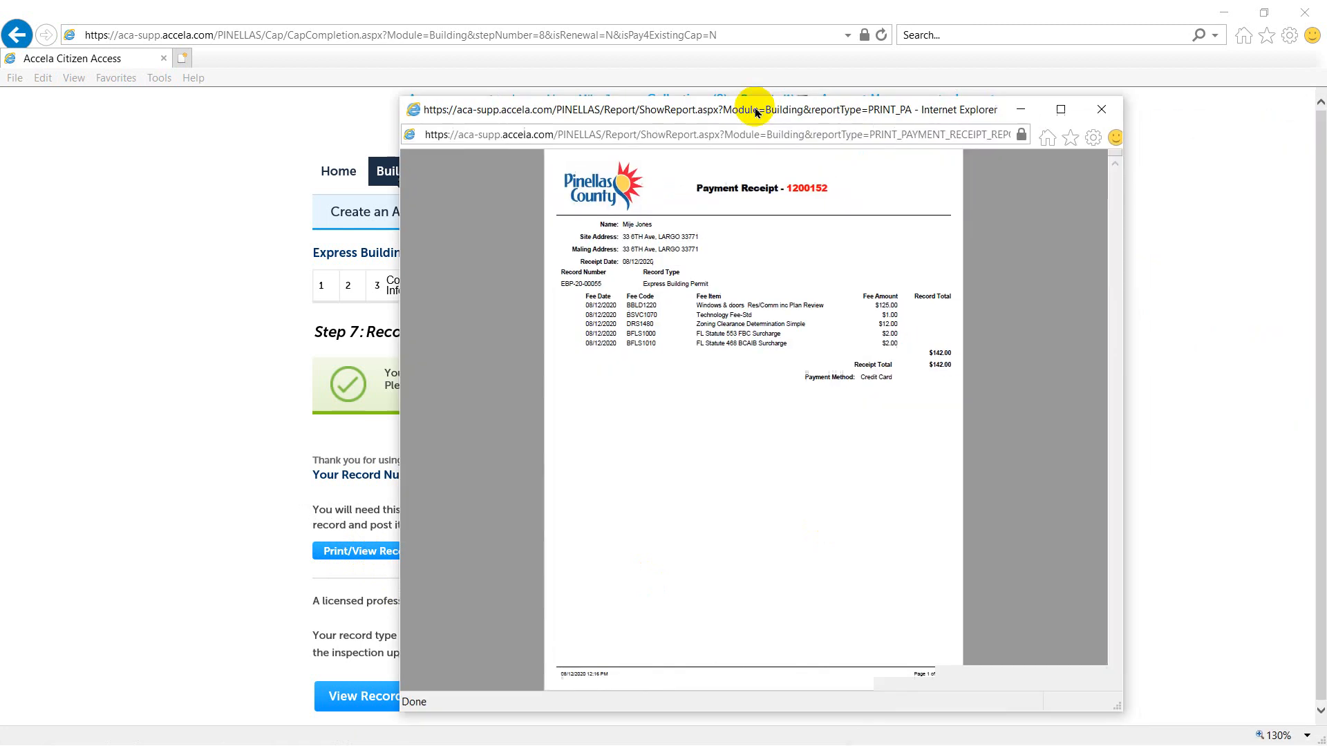
pyautogui.moveTo(756, 112)
pyautogui.mouseDown()
pyautogui.moveTo(734, 97)
pyautogui.moveTo(772, 101)
pyautogui.mouseUp()
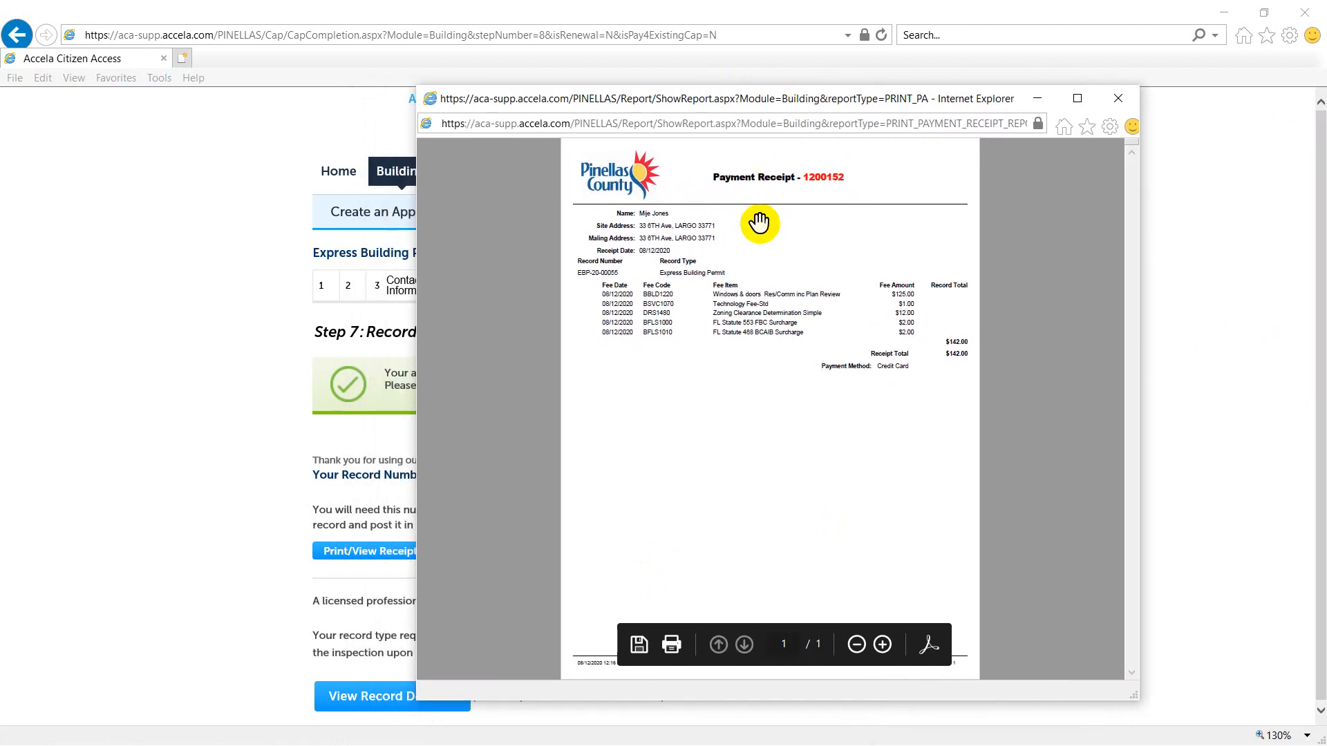
pyautogui.click(1119, 98)
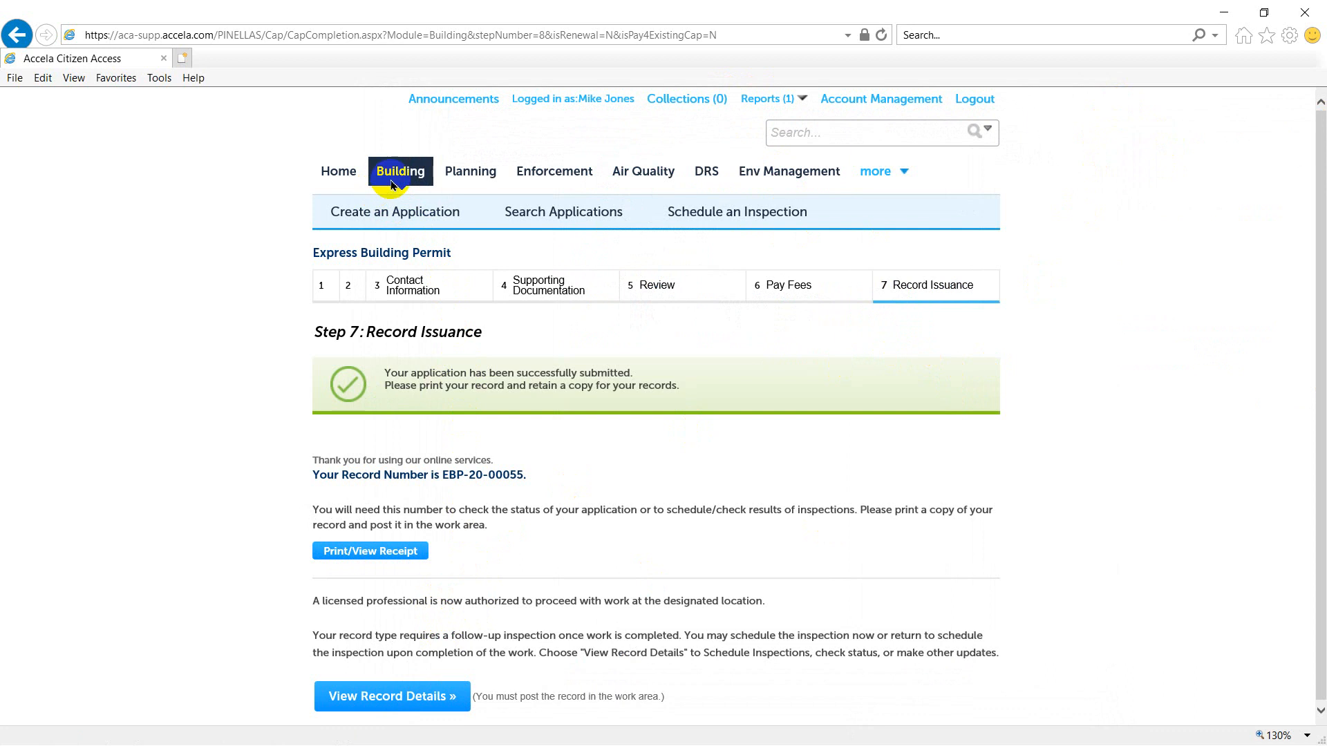
# - Return to the home page and open My Records to check the status of the submitted building permit
pyautogui.click(338, 174)
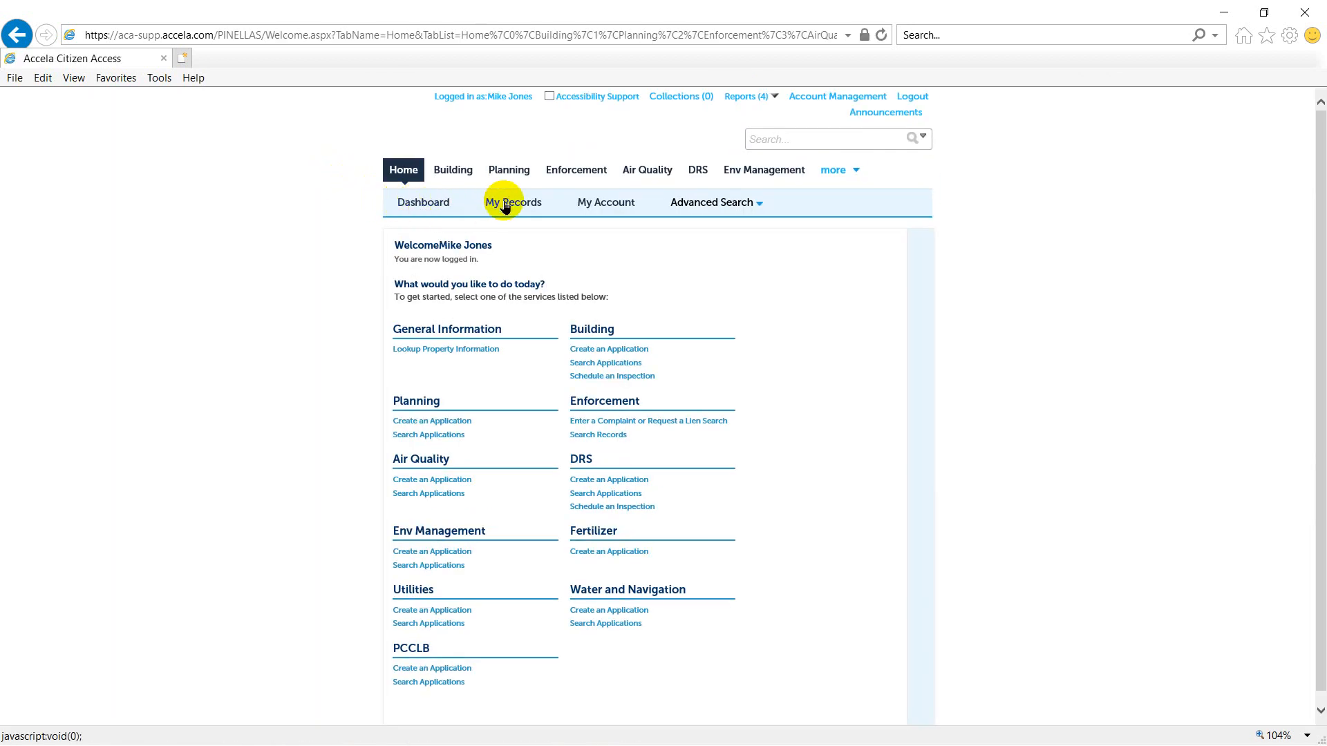
pyautogui.click(504, 202)
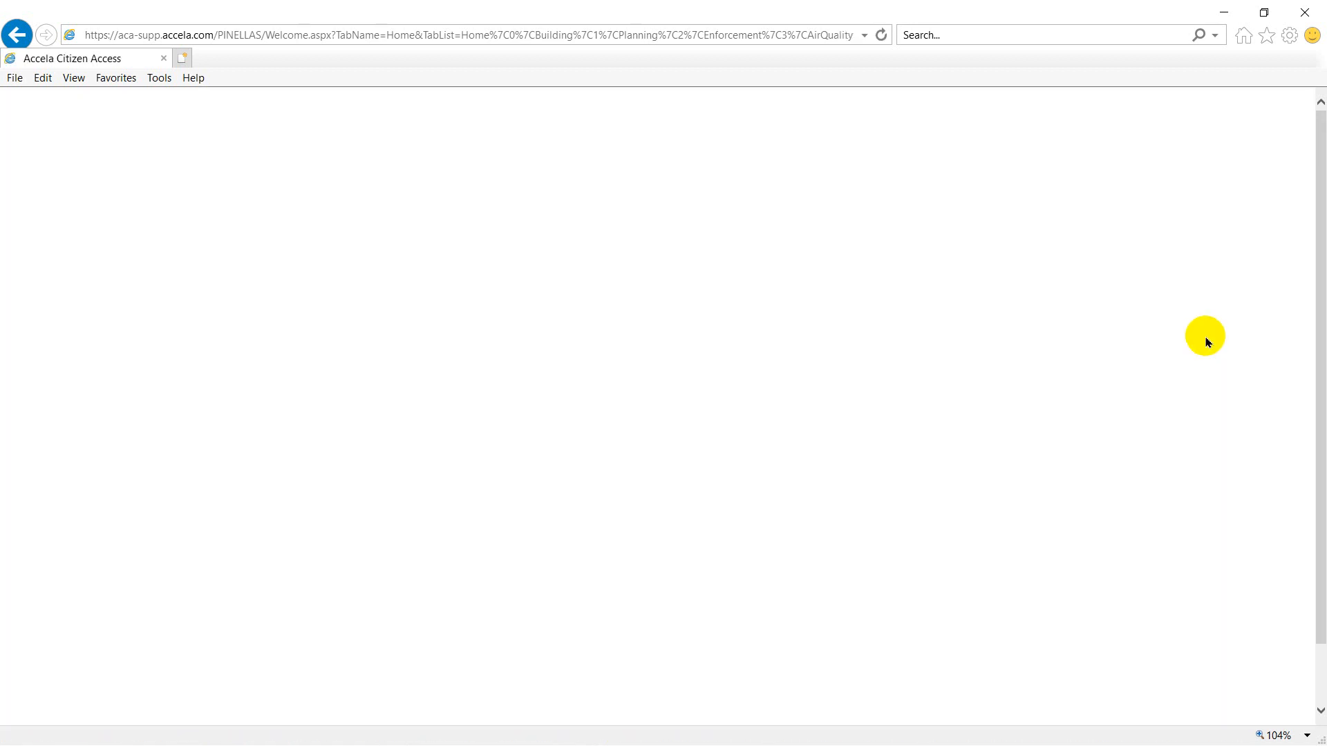
pyautogui.keyDown('ctrl'); pyautogui.scroll(1, 1207, 342); pyautogui.keyUp('ctrl')
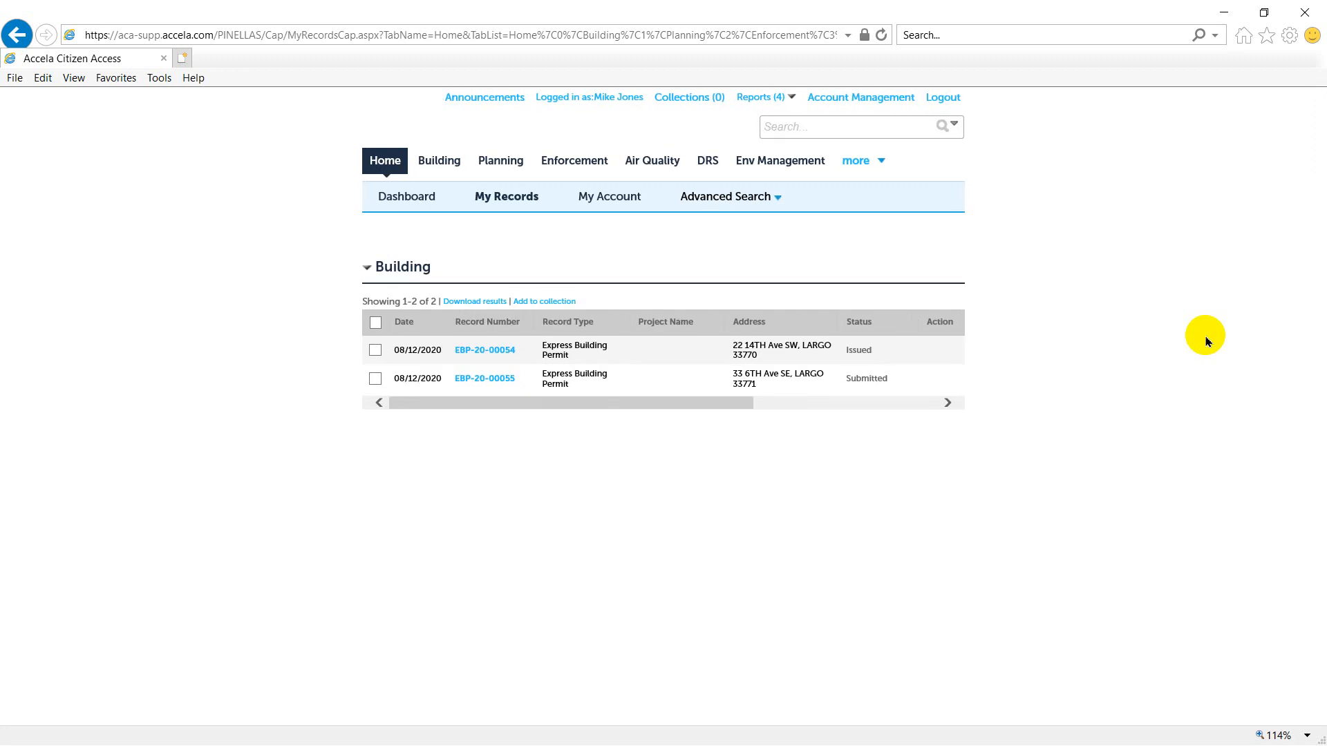
pyautogui.keyDown('ctrl'); pyautogui.scroll(1, 1206, 341); pyautogui.keyUp('ctrl')
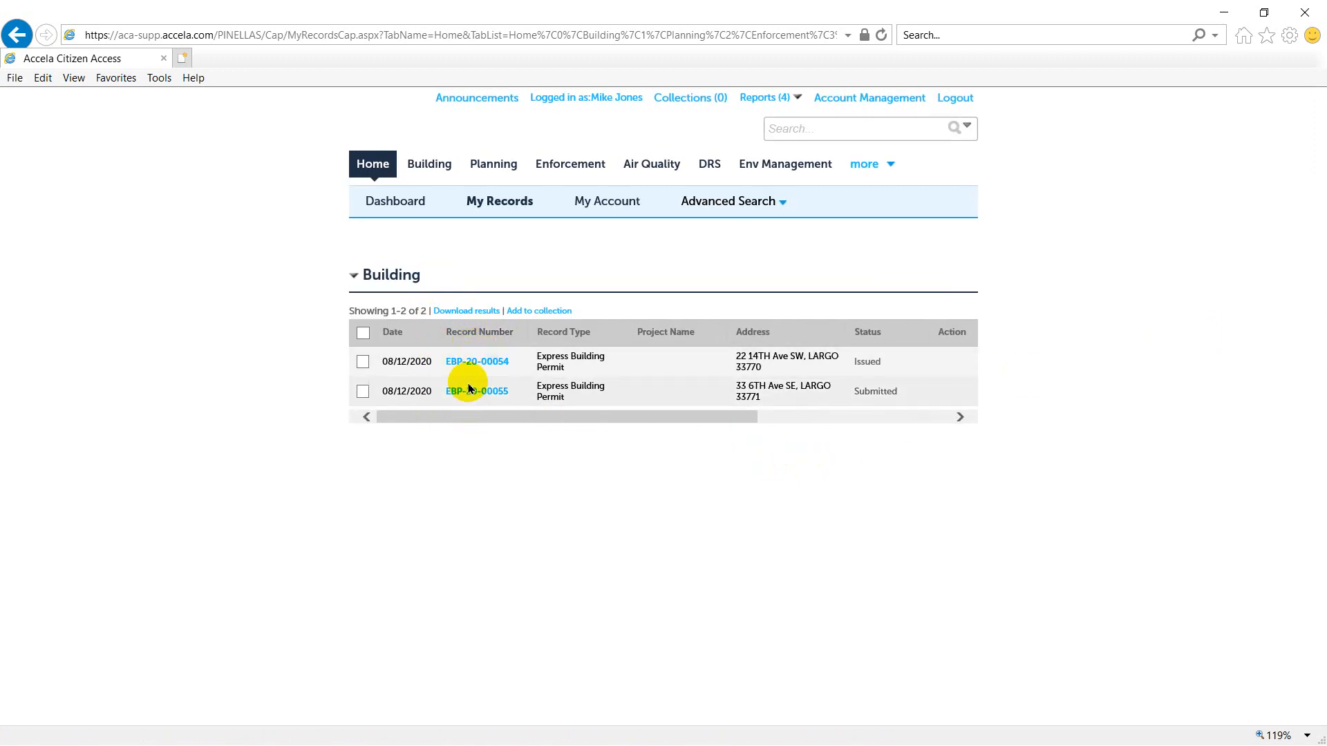
pyautogui.moveTo(459, 416)
pyautogui.mouseDown()
pyautogui.moveTo(642, 438)
pyautogui.moveTo(450, 436)
pyautogui.moveTo(459, 415)
pyautogui.mouseUp()
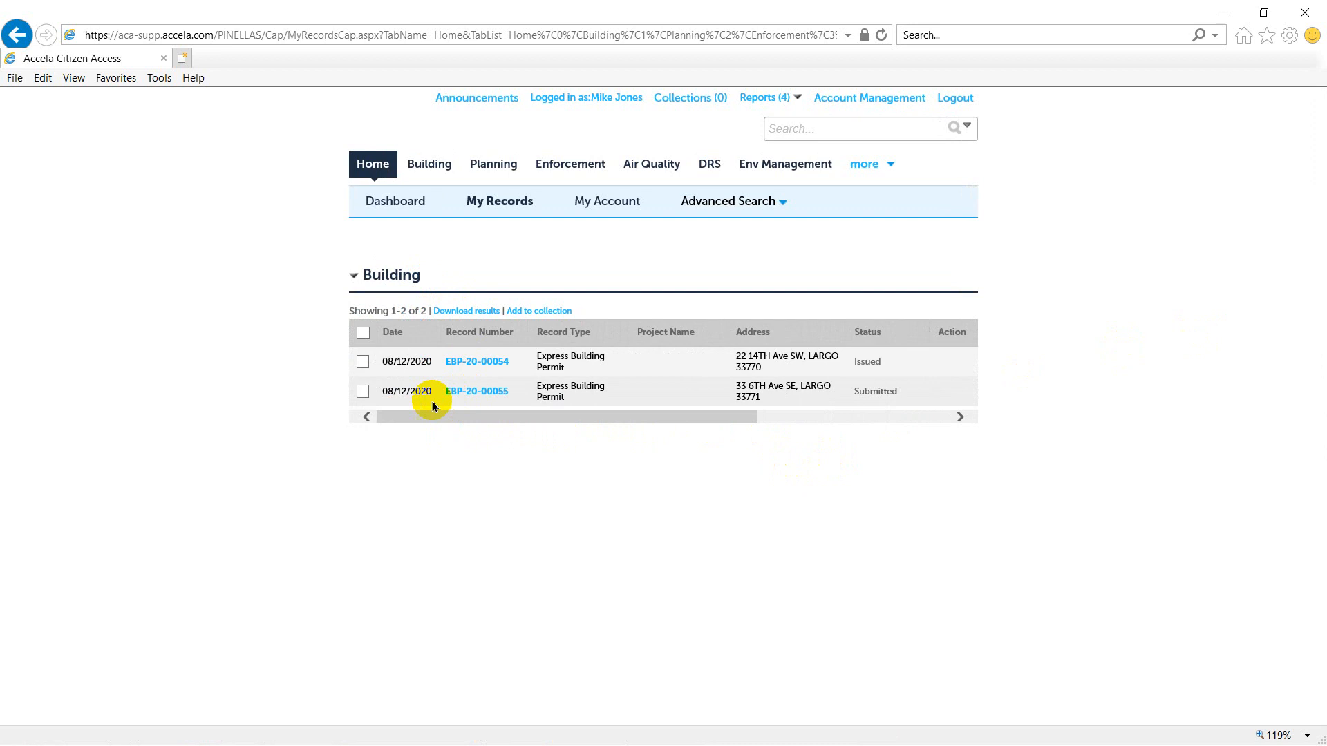